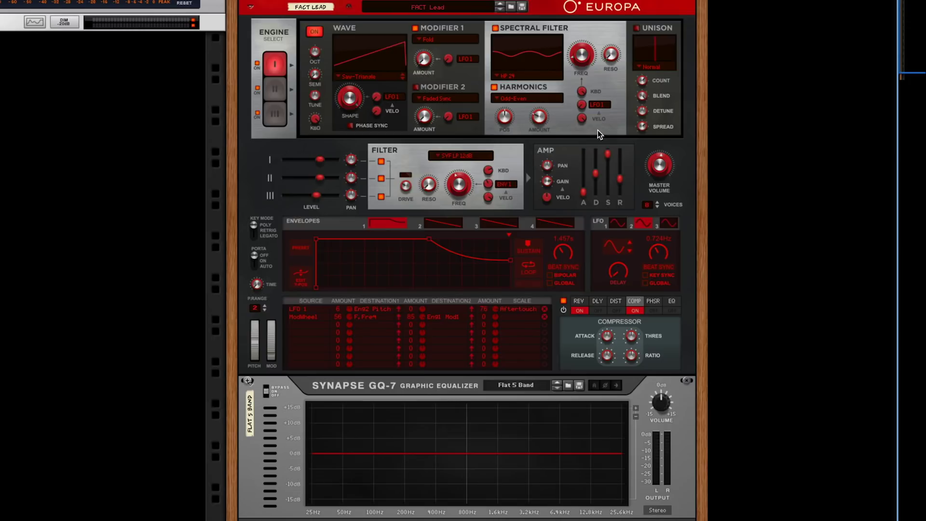
Step: Look over the FACT Lead patch's amp section, engines, LFO 3, and the reverb and EQ effect settings
click(593, 178)
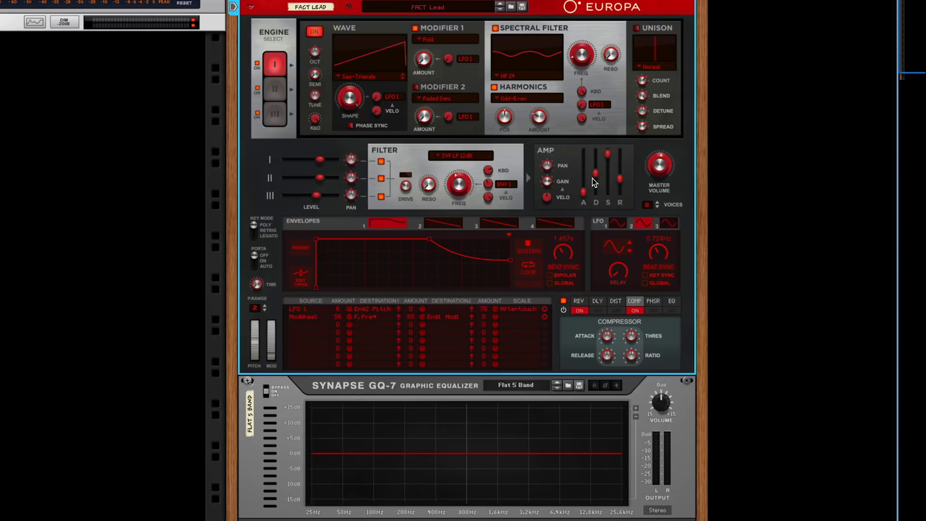
mouse_move(594, 182)
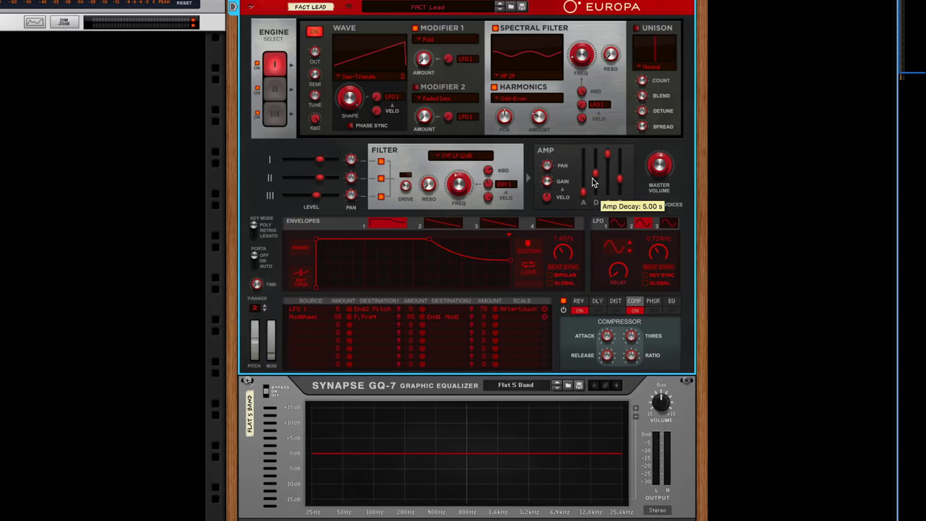
click(274, 90)
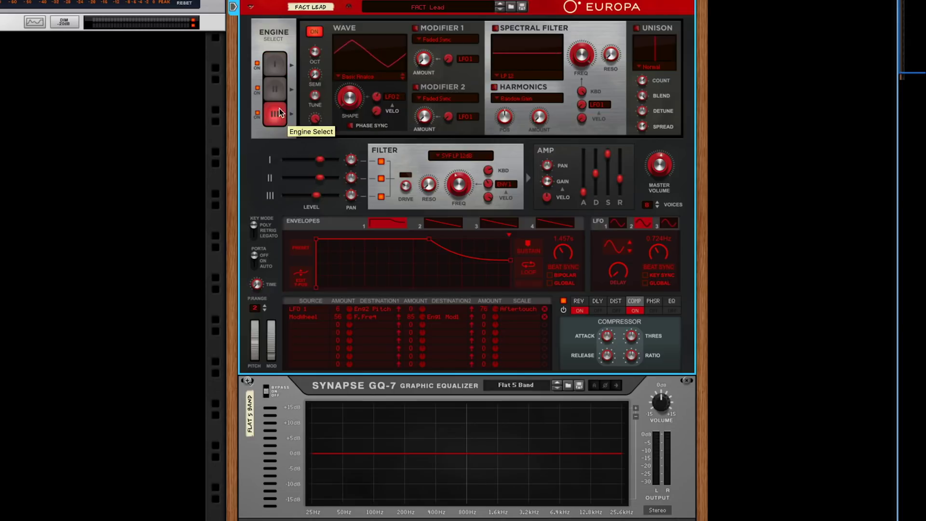
click(273, 72)
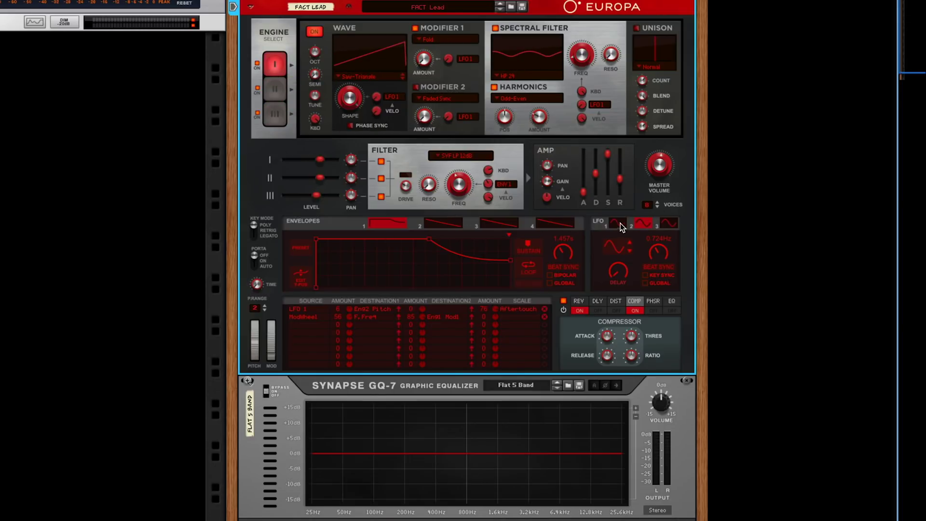
click(668, 224)
click(576, 300)
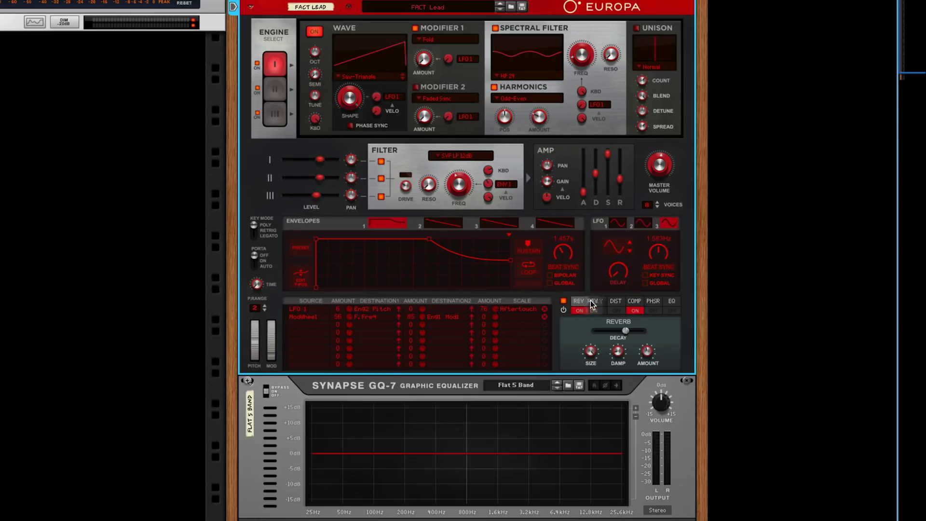
click(669, 302)
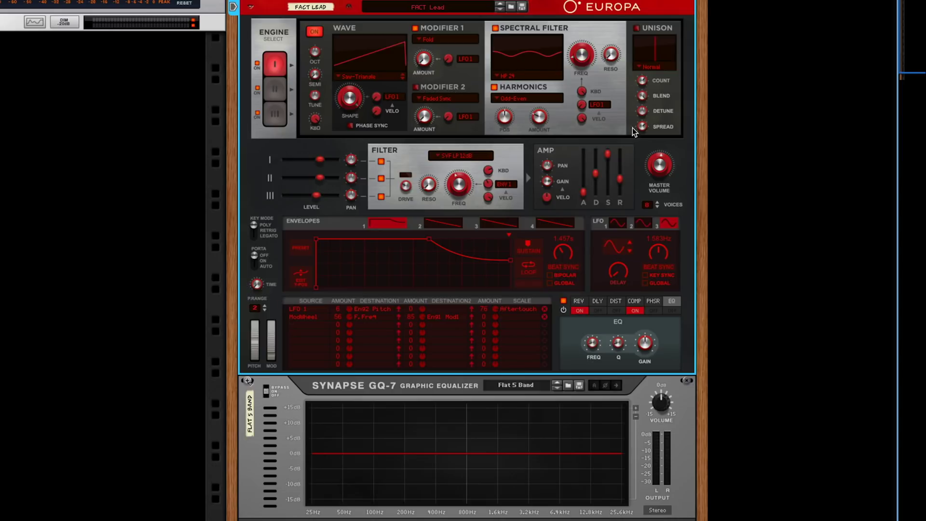
Step: Apply a preset sine curve to envelope 4 and compare it with envelope 3
click(493, 226)
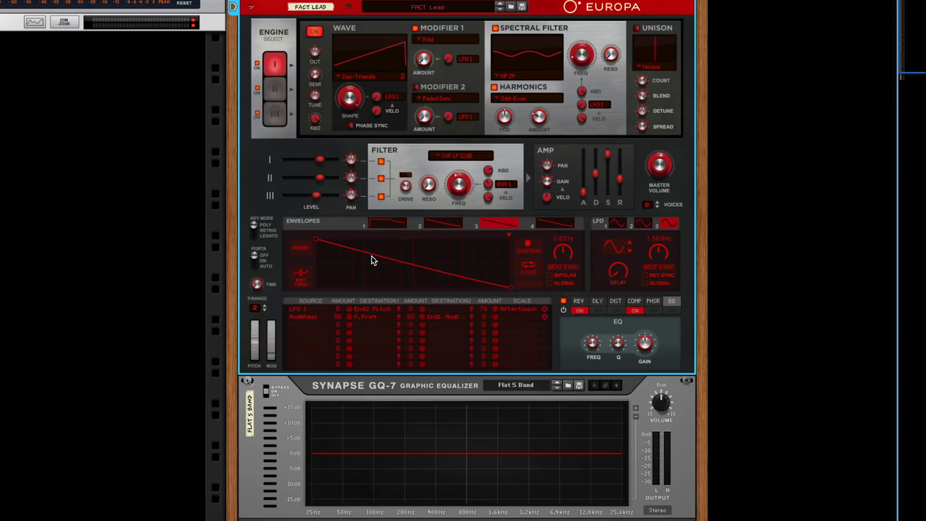
click(556, 223)
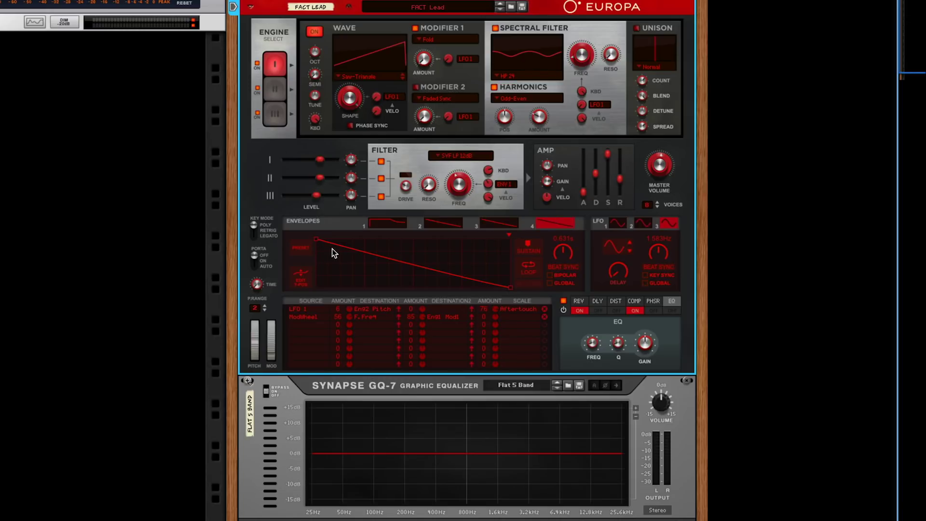
click(300, 250)
click(383, 246)
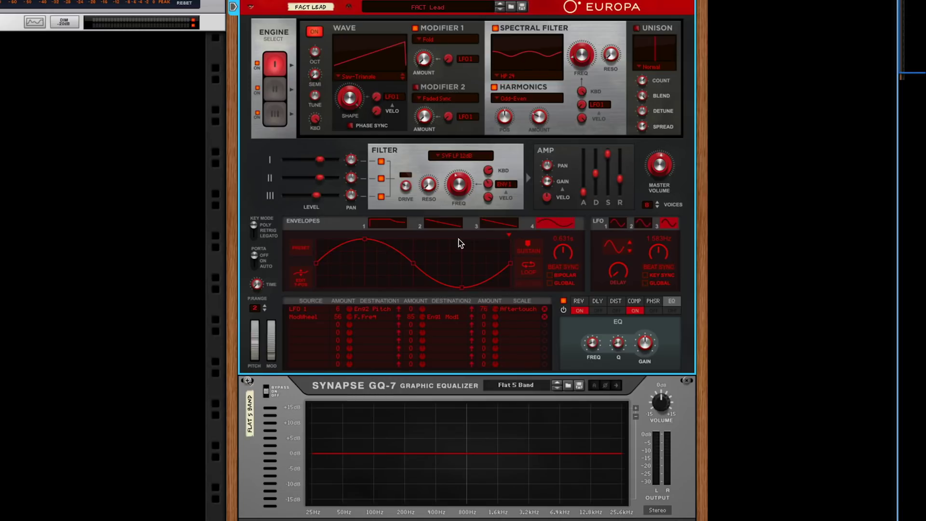
click(509, 224)
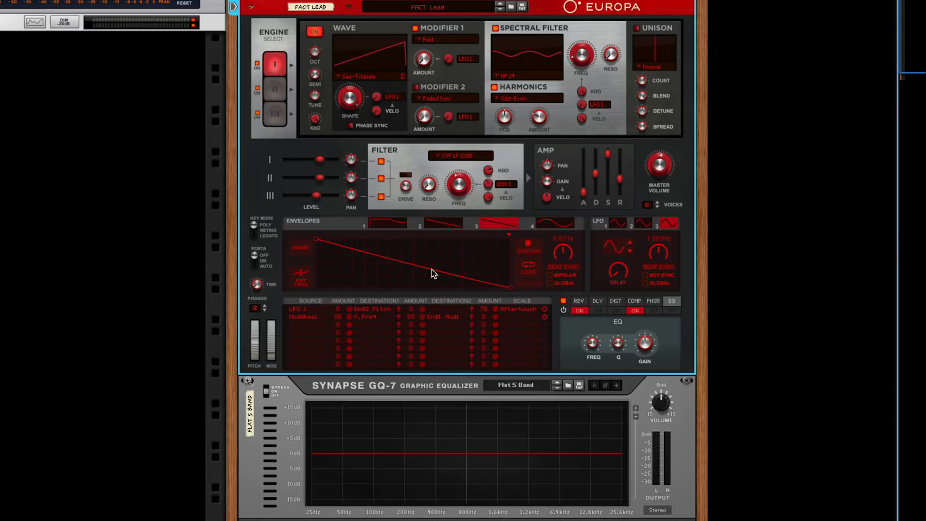
click(545, 224)
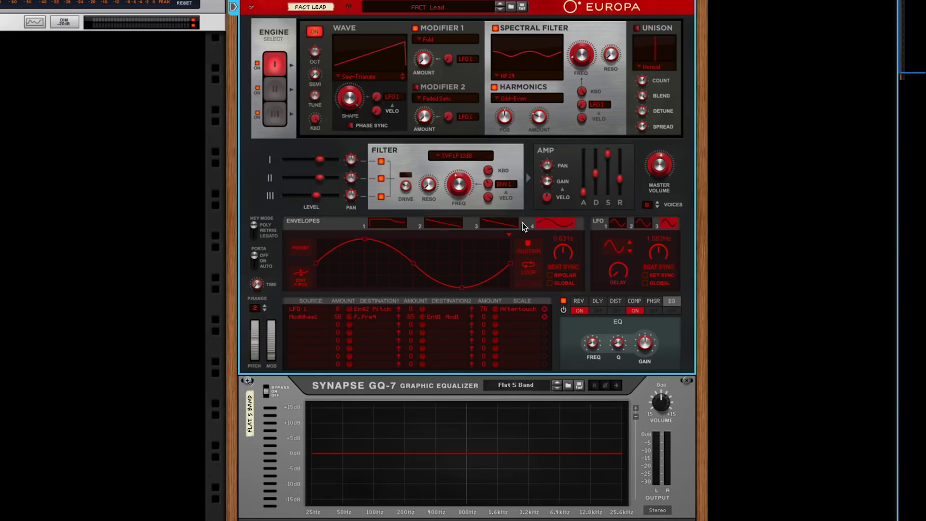
click(511, 223)
click(545, 223)
click(500, 223)
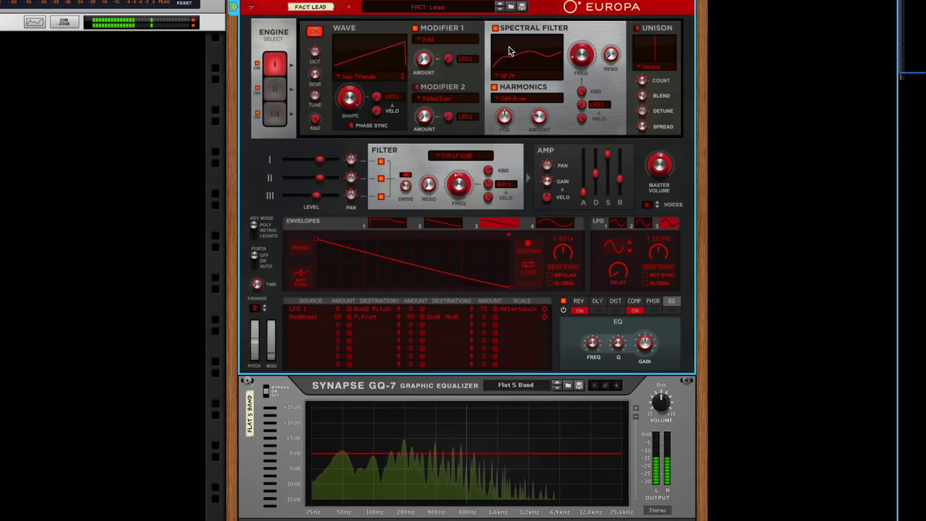
Step: Audition the Euwobbah and Epic DnB Rips patches, trying the modulation wheel on the latter
click(502, 6)
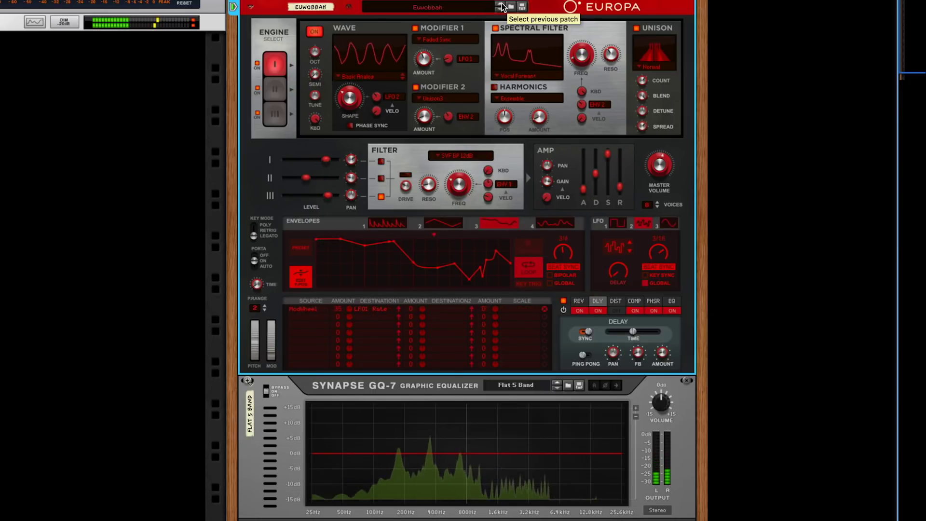
scroll(629, 4, up, 1)
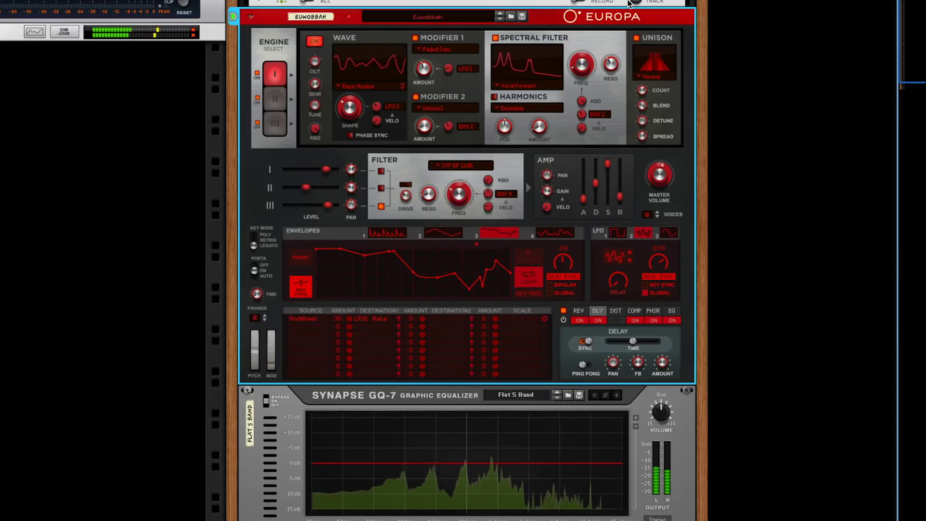
scroll(309, 39, up, 3)
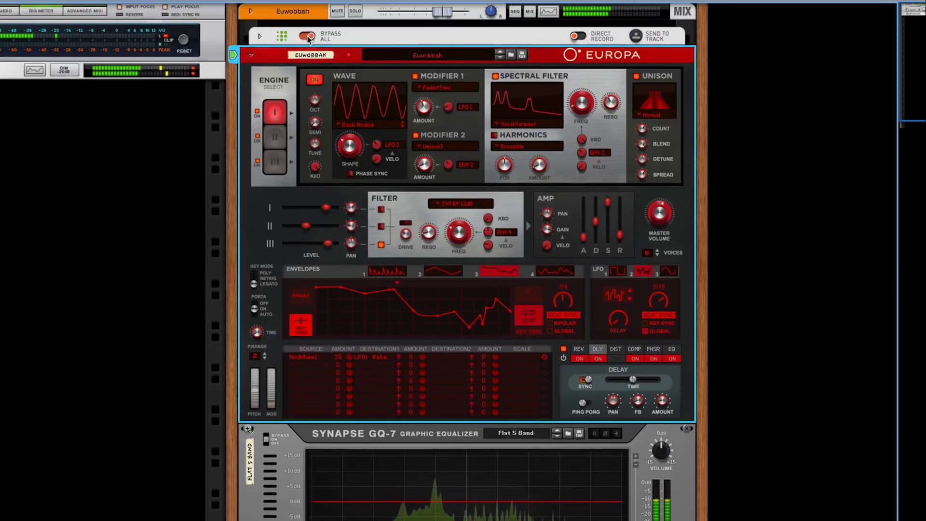
scroll(499, 34, down, 2)
click(499, 31)
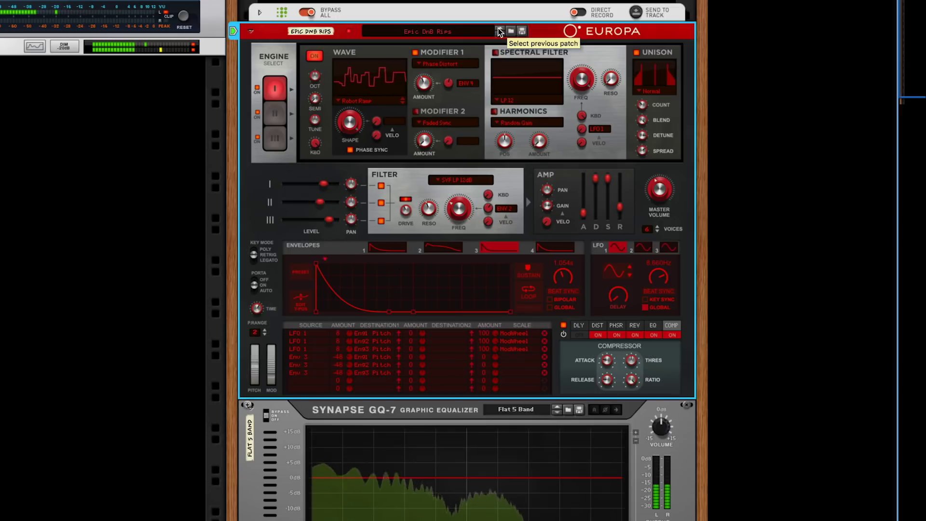
mouse_move(261, 372)
mouse_down()
mouse_move(265, 254)
mouse_move(257, 332)
mouse_up()
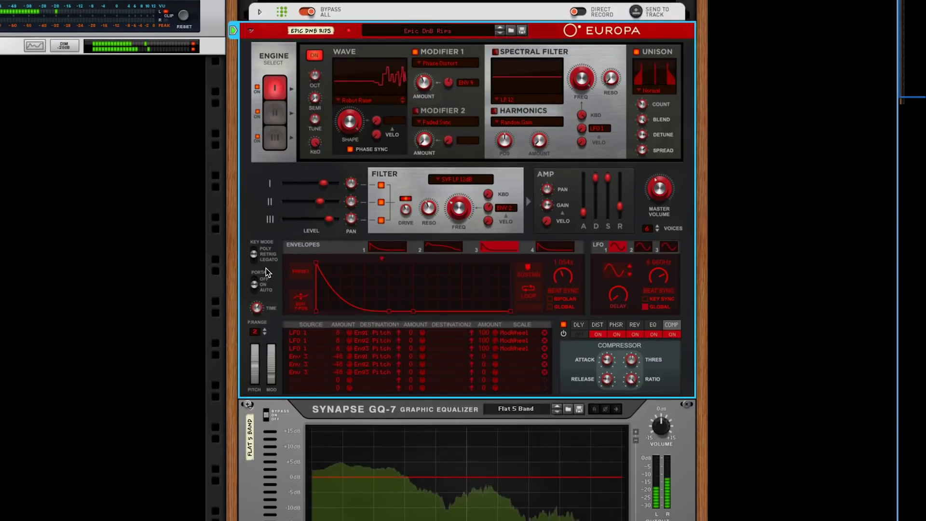
Step: Step back through the preceding patches to audition Daft Phase, Canadian Broadcasting, Body Roxxer and Wormulon
click(502, 28)
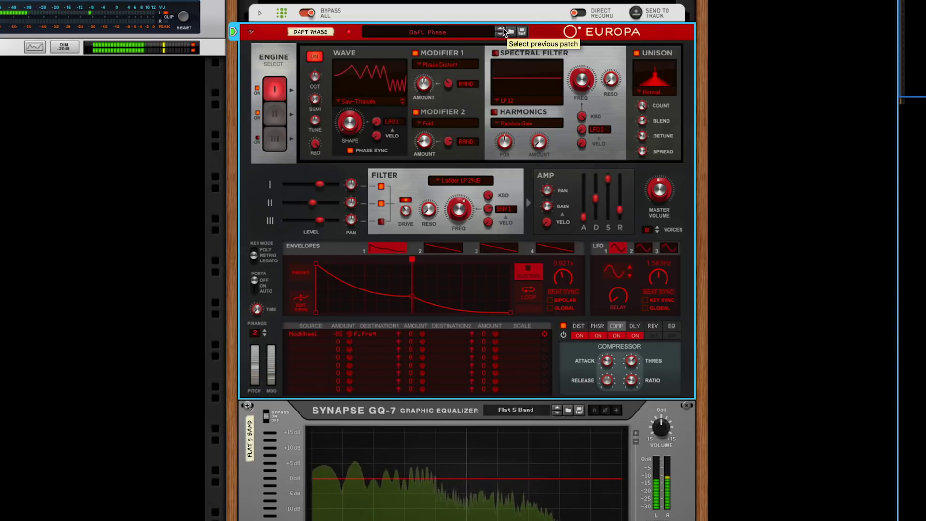
click(501, 31)
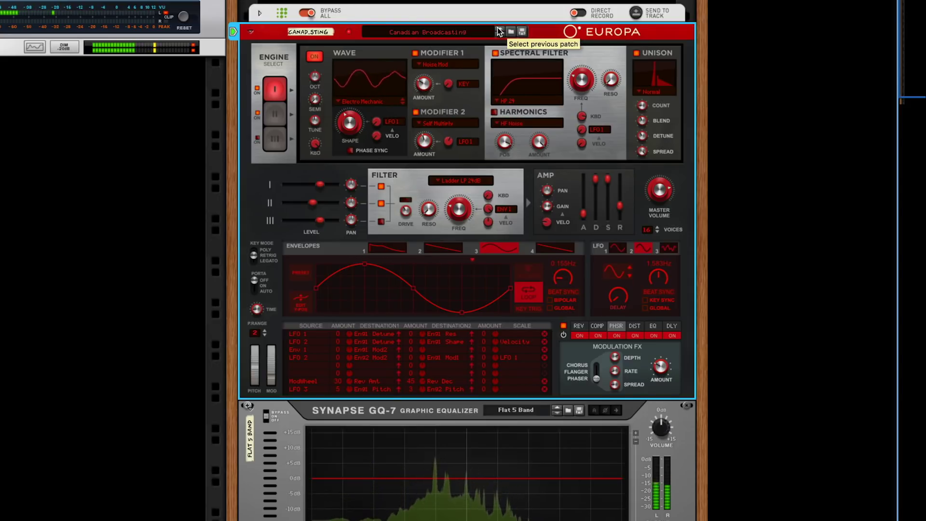
click(498, 30)
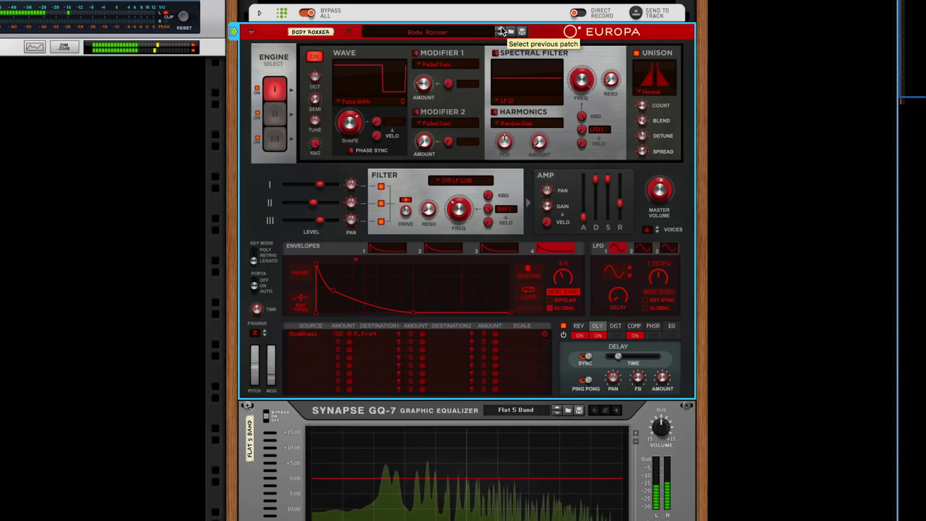
click(500, 30)
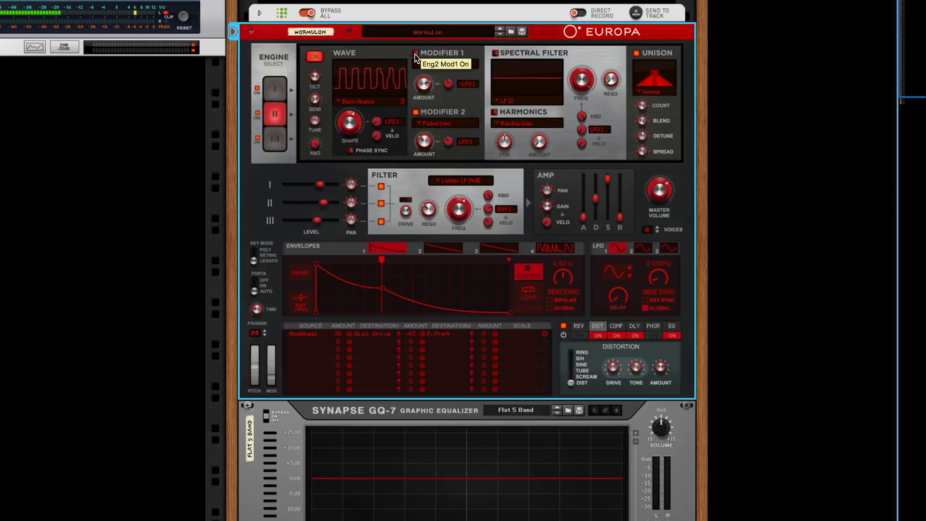
Step: Reset the Europa device to its Init Patch and sweep engine 1's Basic Analog wave shape to a sawtooth
right_click(510, 50)
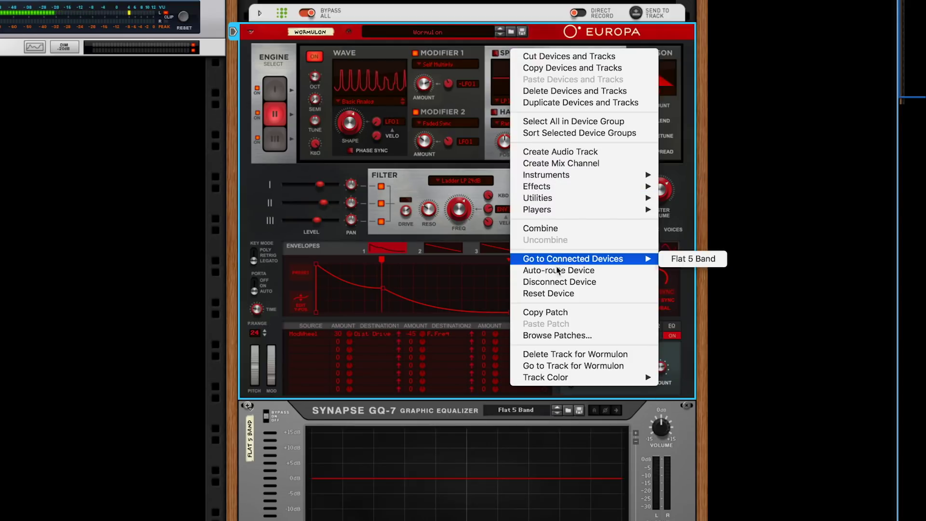
click(556, 293)
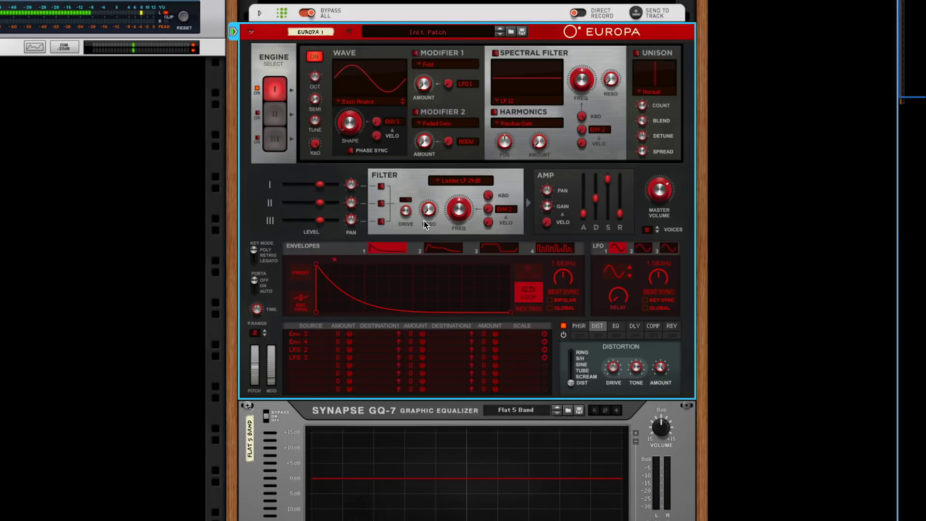
drag(359, 124, 381, 47)
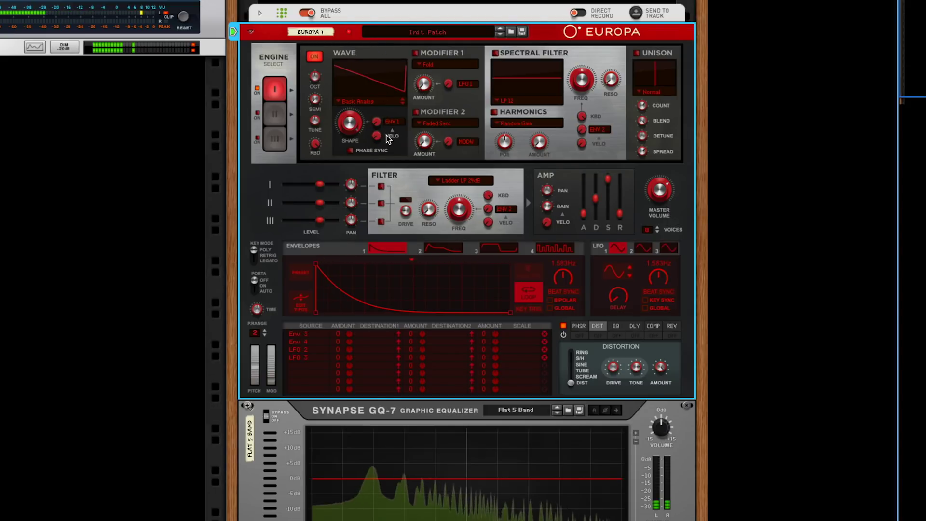
mouse_move(354, 133)
mouse_down()
mouse_move(355, 164)
mouse_move(367, 123)
mouse_move(354, 126)
mouse_move(357, 111)
mouse_move(350, 128)
mouse_move(355, 164)
mouse_move(364, 100)
mouse_move(356, 133)
mouse_up()
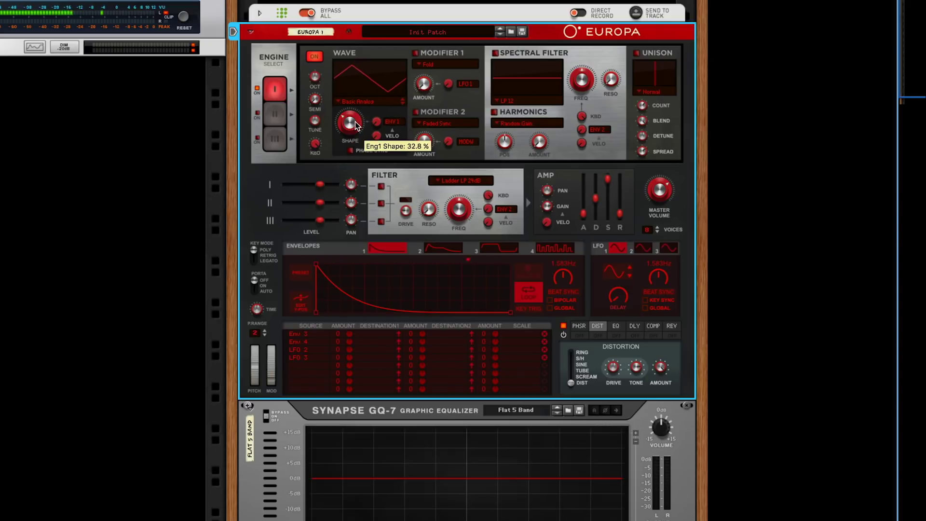
right_click(408, 95)
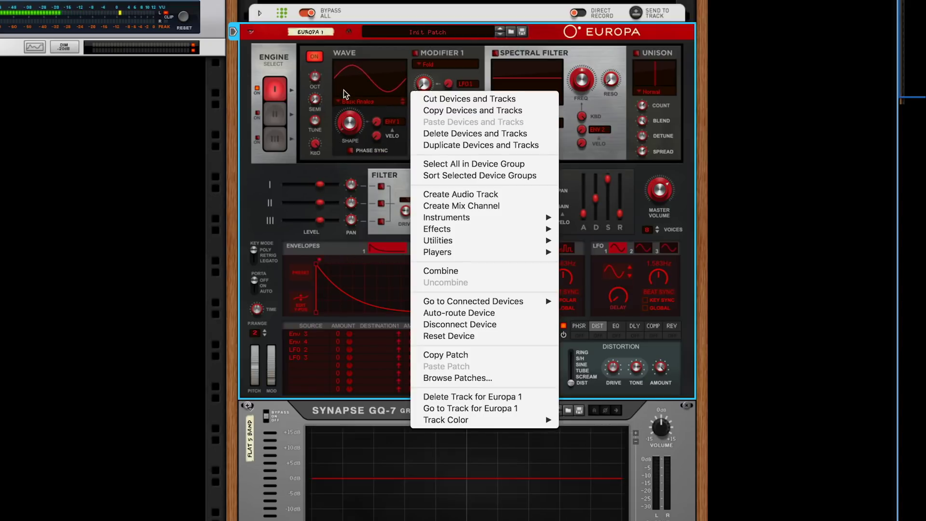
click(360, 97)
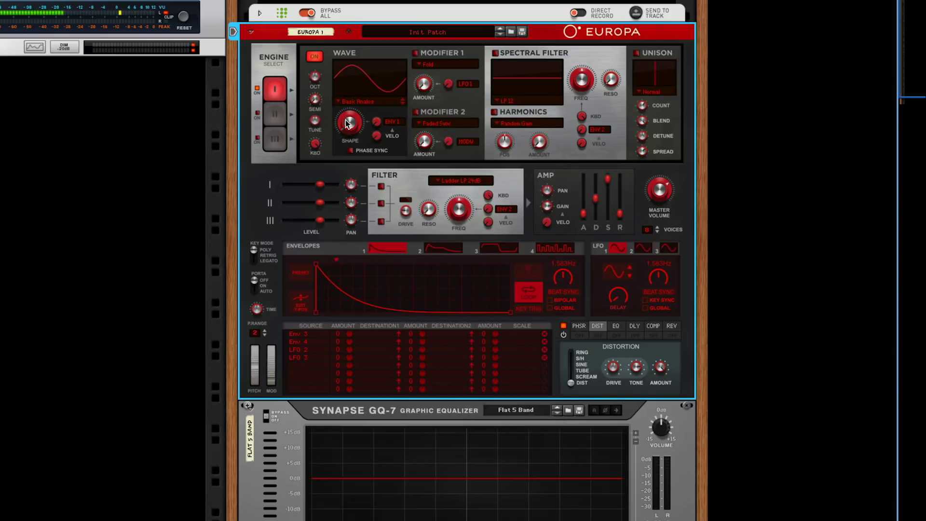
drag(360, 96, 354, 123)
mouse_move(380, 4)
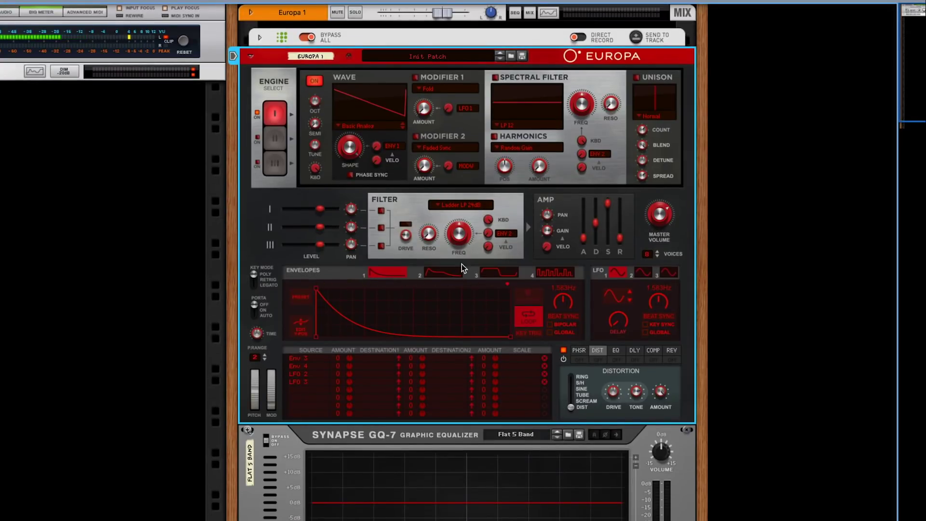
mouse_move(353, 149)
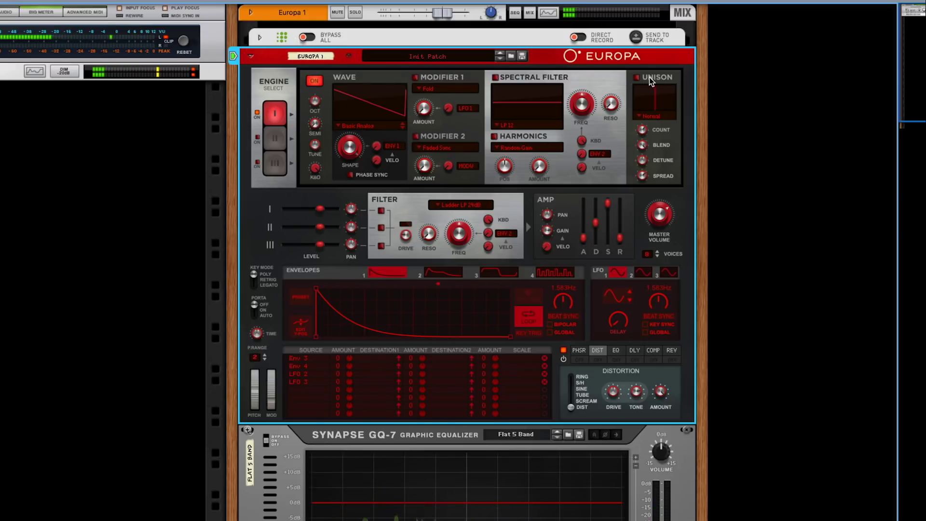
Step: Enable Unison on engine 1 and raise its detune to about 73 %
click(636, 77)
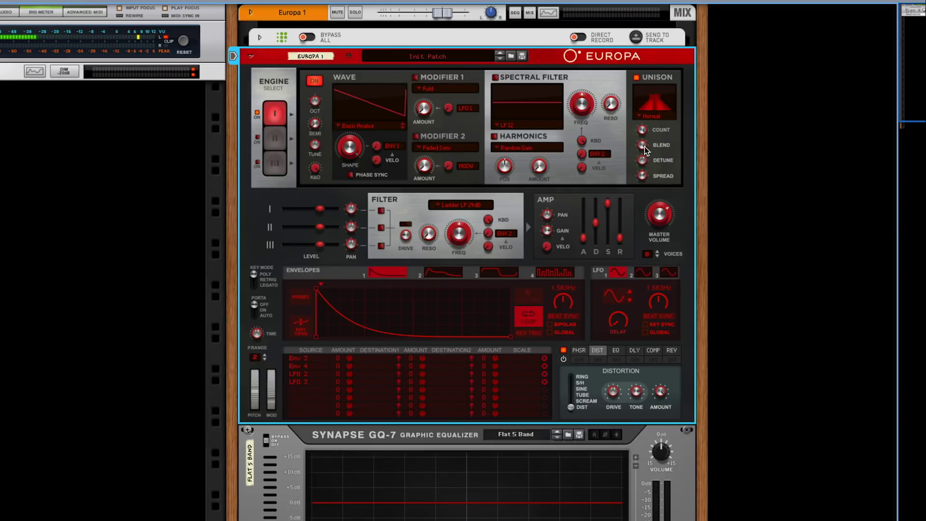
mouse_move(641, 164)
mouse_down()
mouse_move(643, 173)
mouse_move(642, 163)
mouse_up()
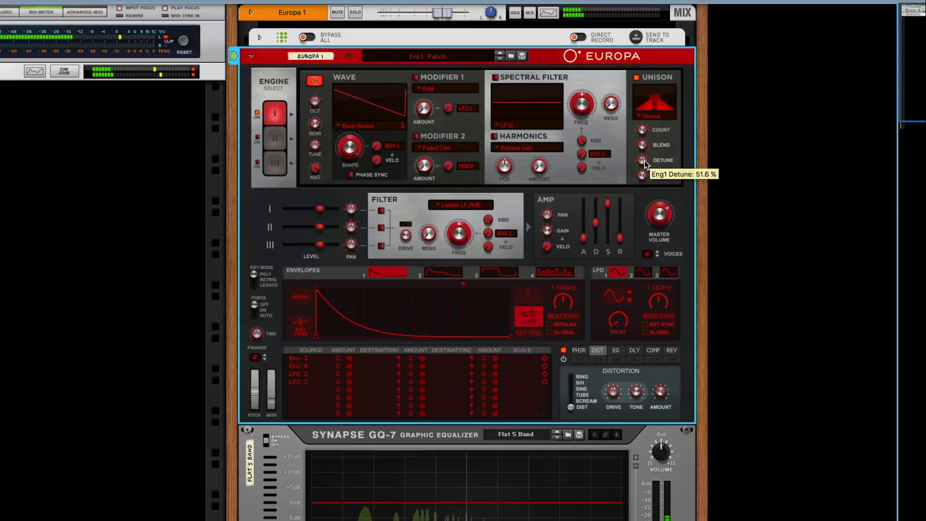
drag(645, 161, 647, 155)
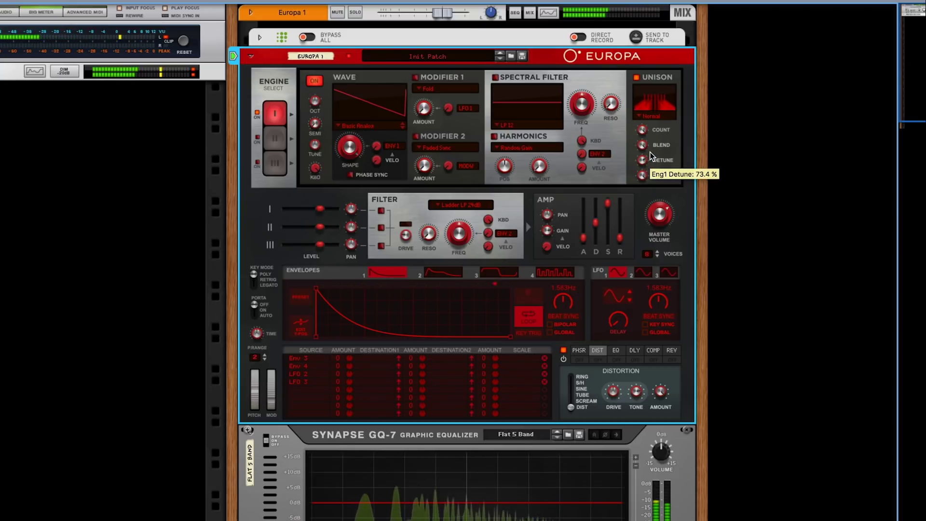
mouse_move(644, 160)
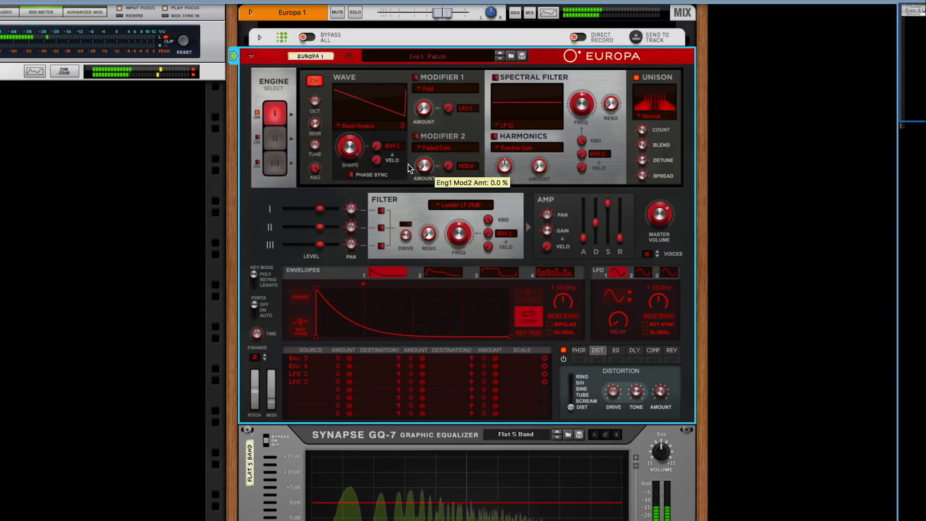
Step: Turn on engine 2 and set its Basic Analog wave shape to a sawtooth
click(266, 141)
click(257, 140)
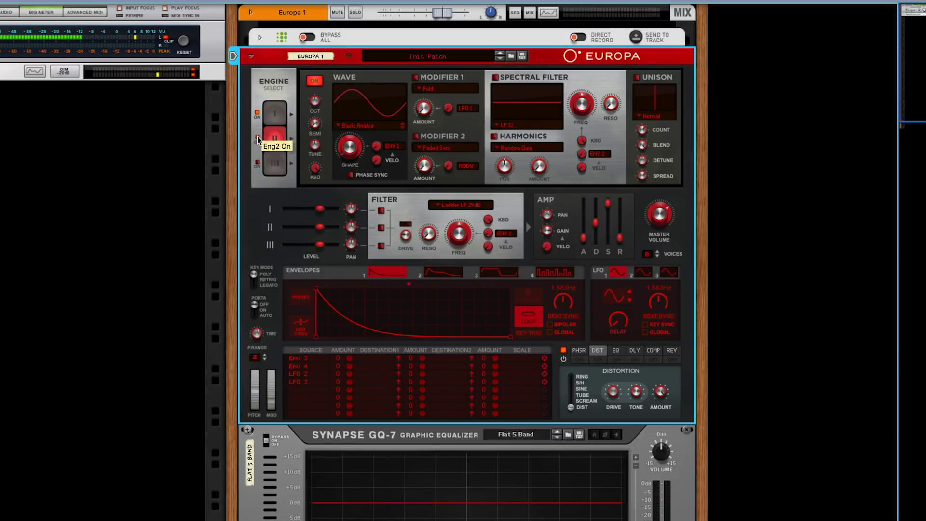
drag(338, 136, 423, 119)
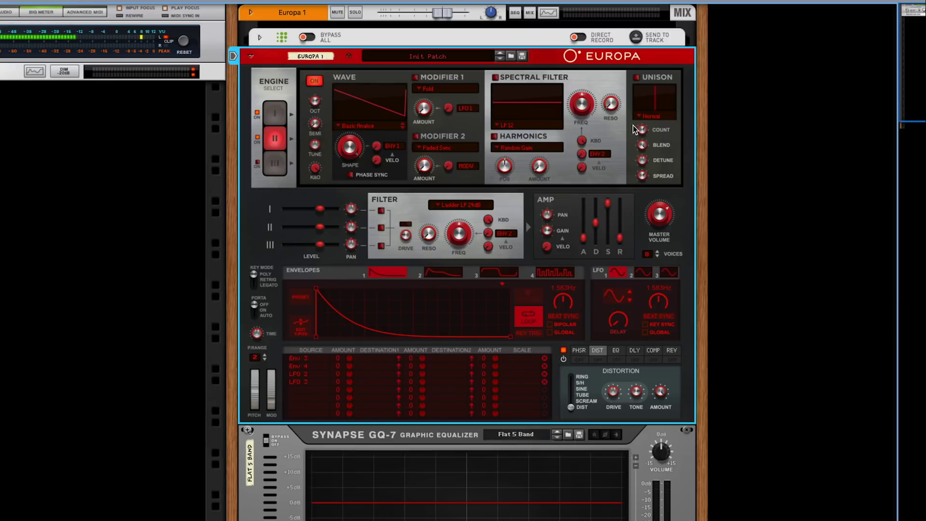
Step: Enable Unison on engine 2, keeping the Normal mode, and widen its detune
click(655, 123)
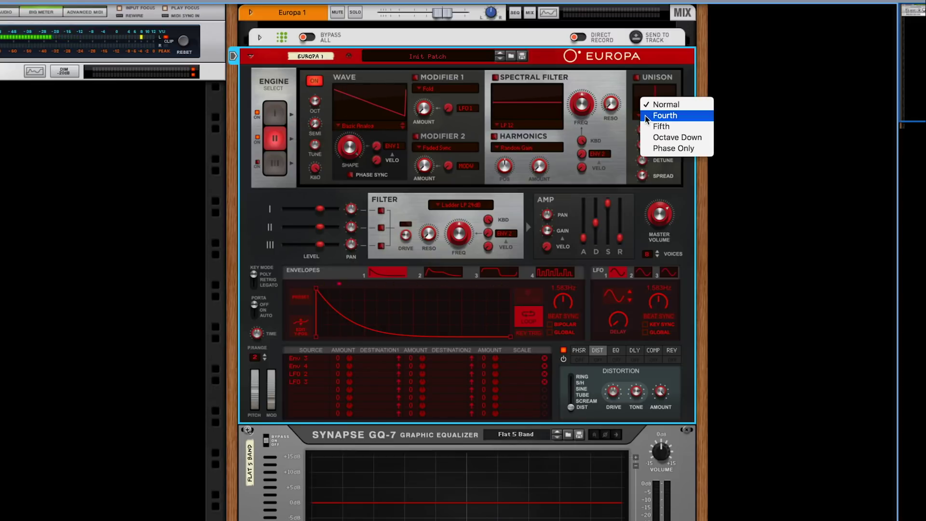
click(633, 89)
click(637, 77)
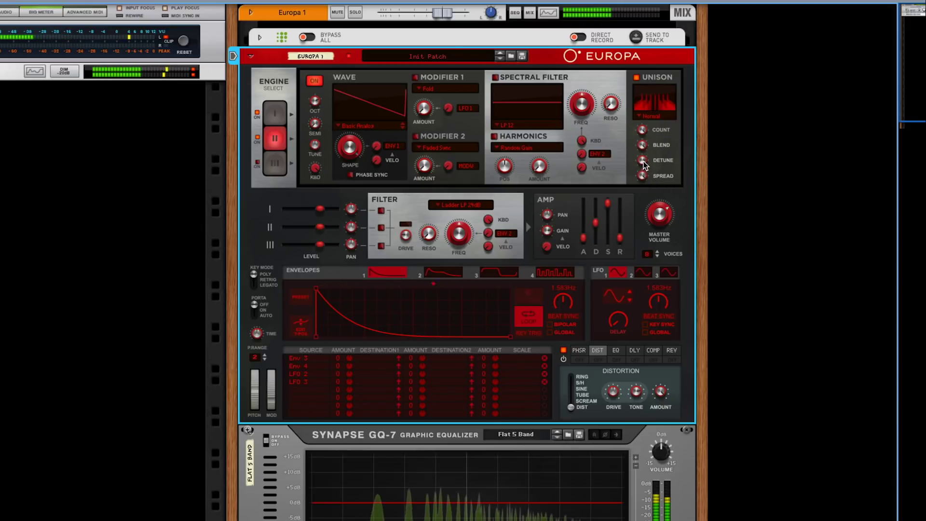
mouse_move(643, 162)
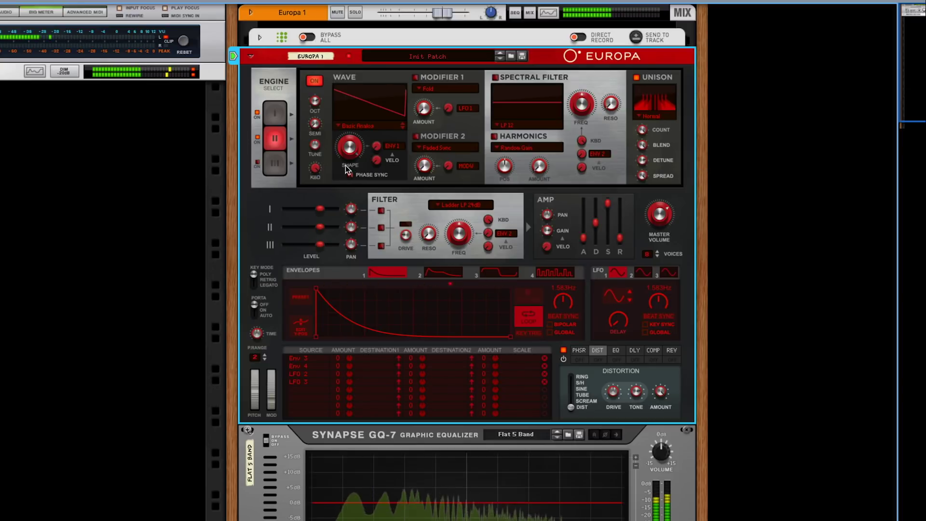
Step: Turn on engine 3 with Unison, set its Basic Analog shape to 100 %, and adjust the Unison blend and detune
click(275, 164)
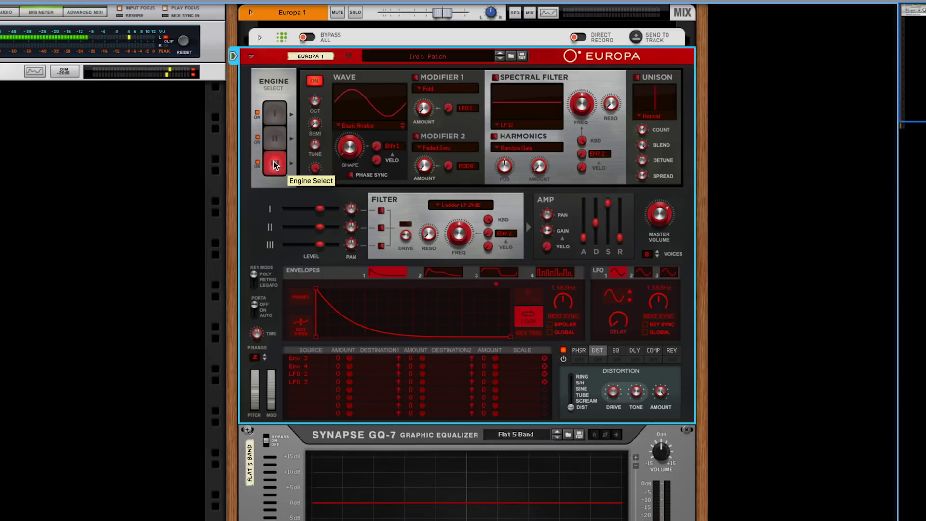
click(637, 77)
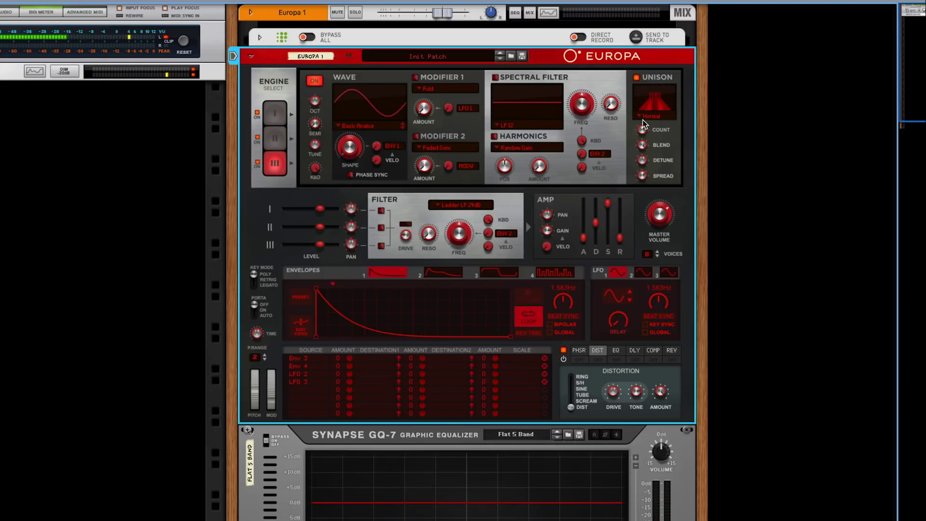
drag(351, 151, 350, 146)
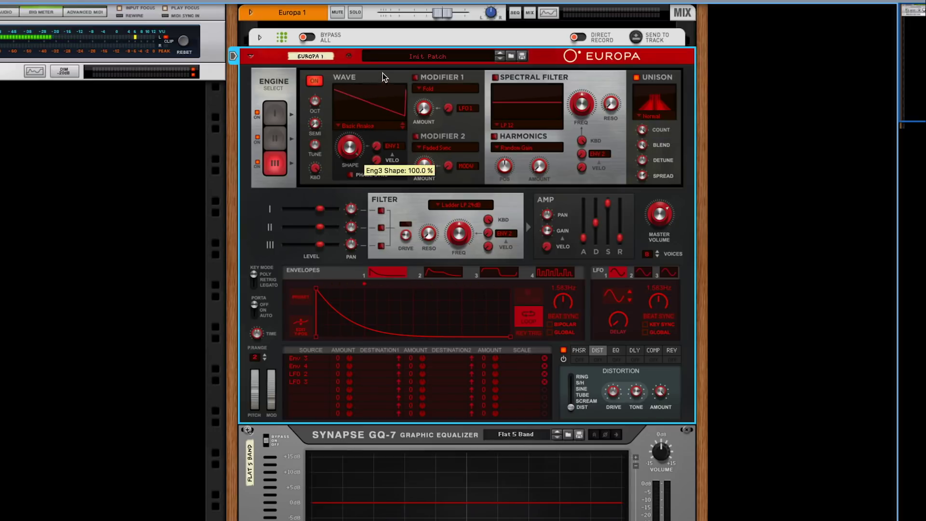
drag(643, 146, 645, 193)
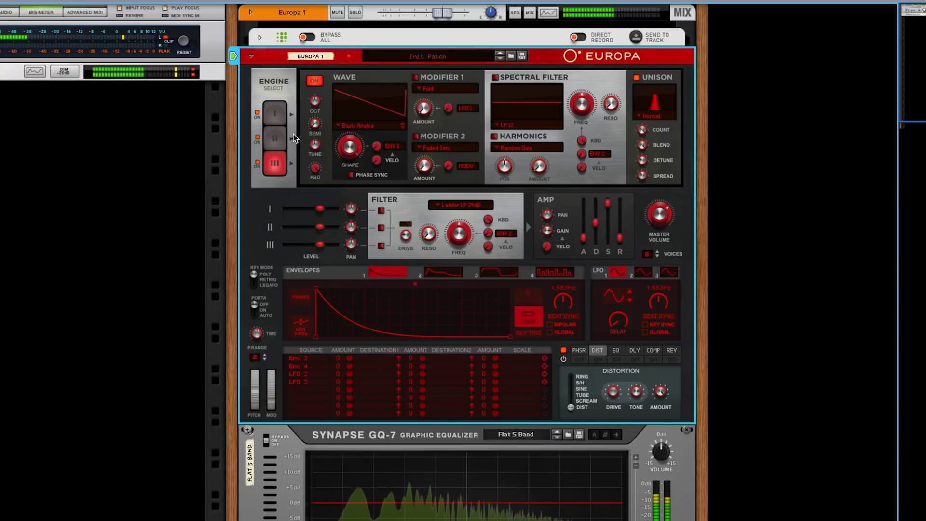
Step: Isolate engine 3 by switching off engines 1 and 2, and adjust its Unison detune and spread to about 57.5 % spread
click(258, 113)
click(257, 138)
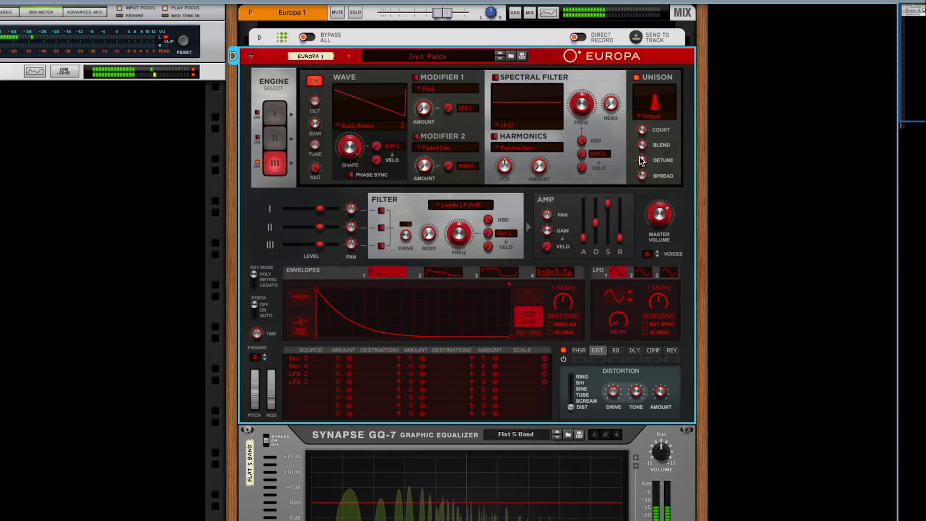
drag(642, 161, 647, 158)
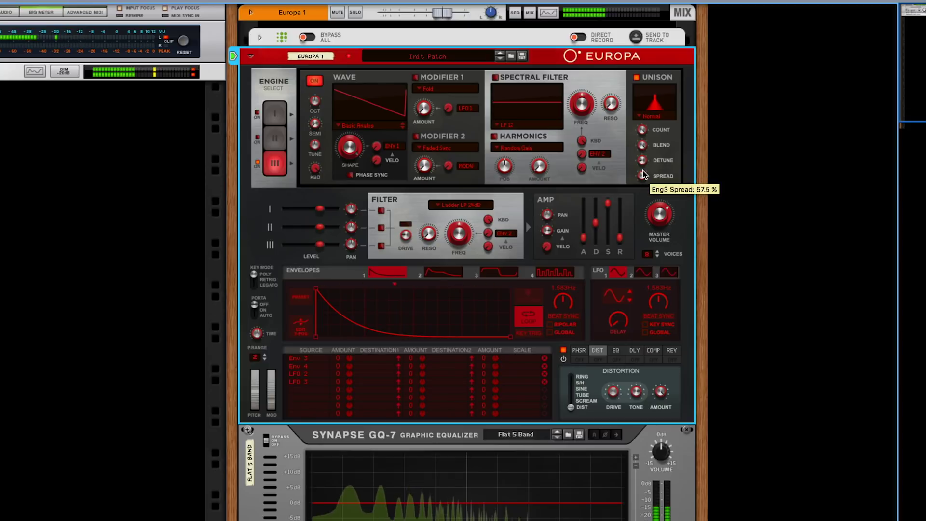
Step: Toggle engine 3 off and on, and switch engines 1 and 2 back on to layer all three
click(257, 163)
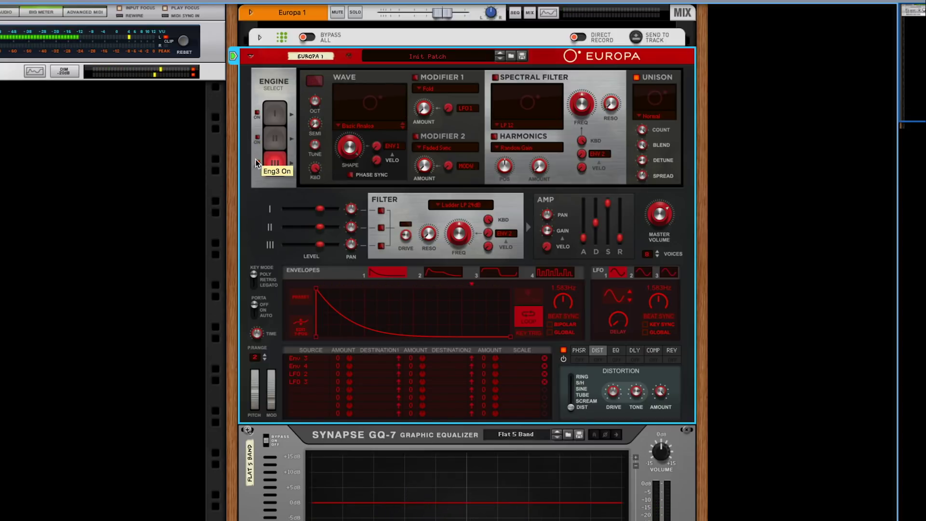
click(257, 163)
click(257, 137)
click(258, 113)
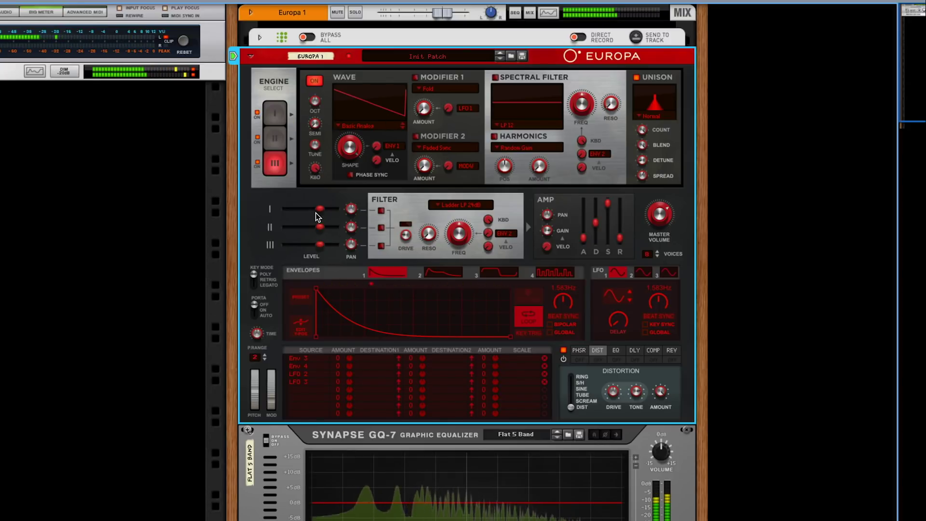
Step: Lower engine 2's level slightly and route all three engines through the filter
drag(319, 228, 316, 226)
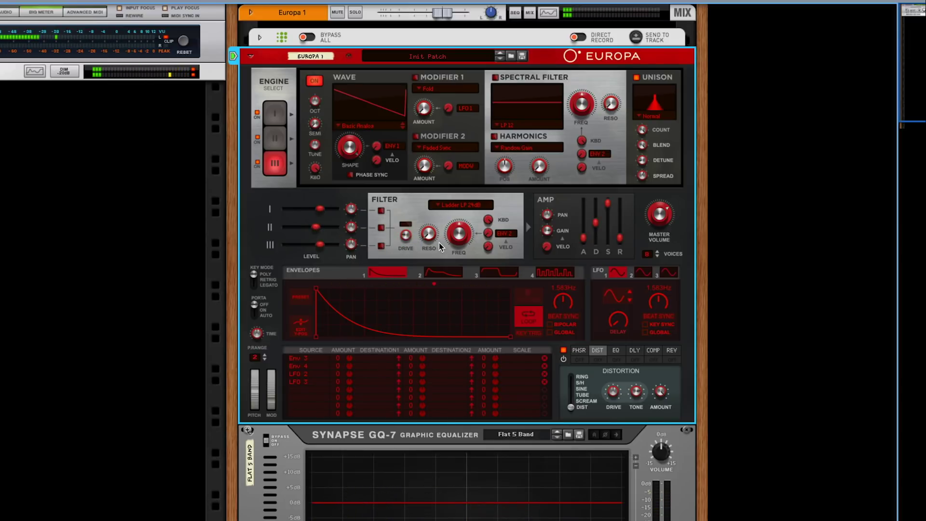
click(381, 211)
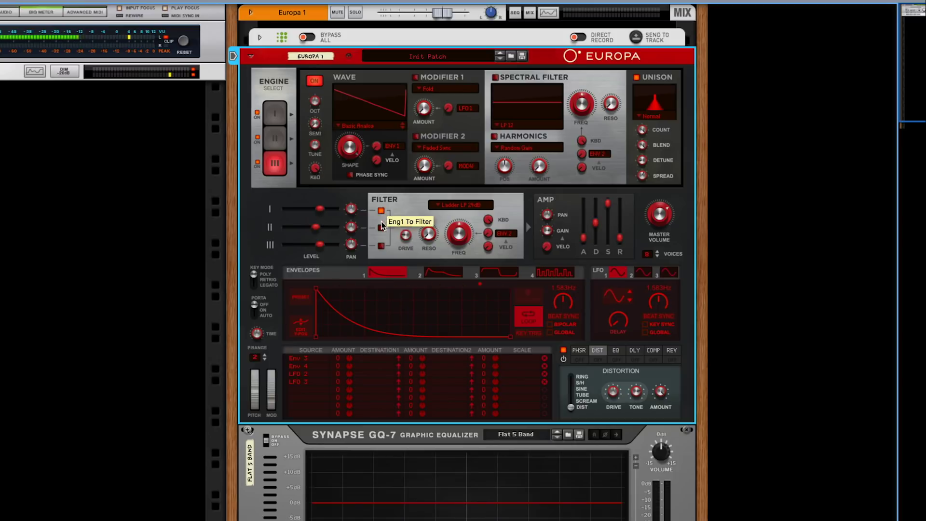
click(381, 228)
click(381, 246)
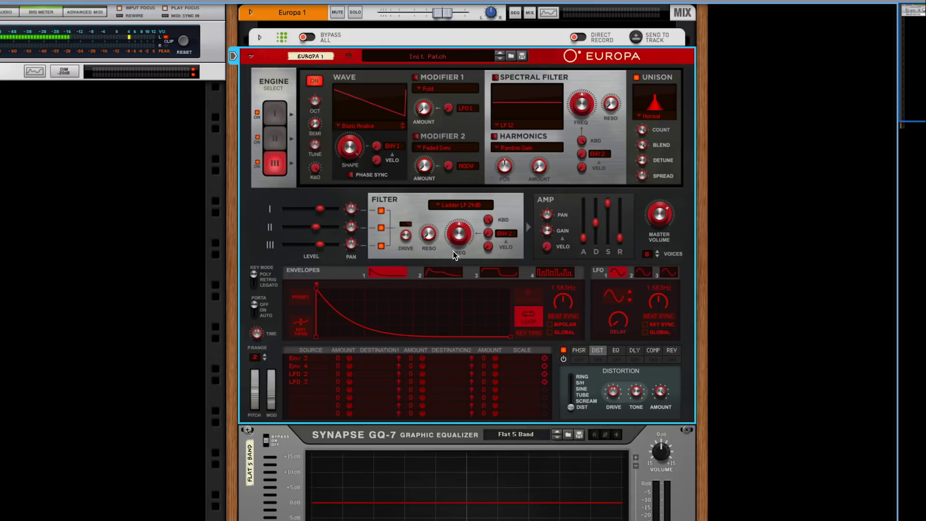
Step: Adjust the filter frequency and raise its Env 2 amount, with envelope 2 looping in beat sync at a 1/4 rate
mouse_move(473, 225)
mouse_down()
mouse_move(467, 232)
mouse_move(476, 215)
mouse_up()
drag(489, 234, 497, 192)
click(442, 272)
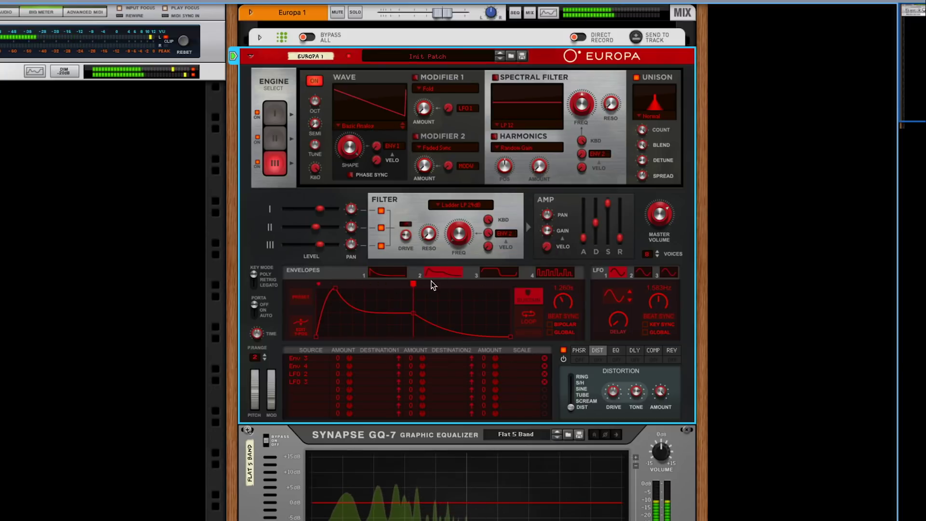
click(528, 315)
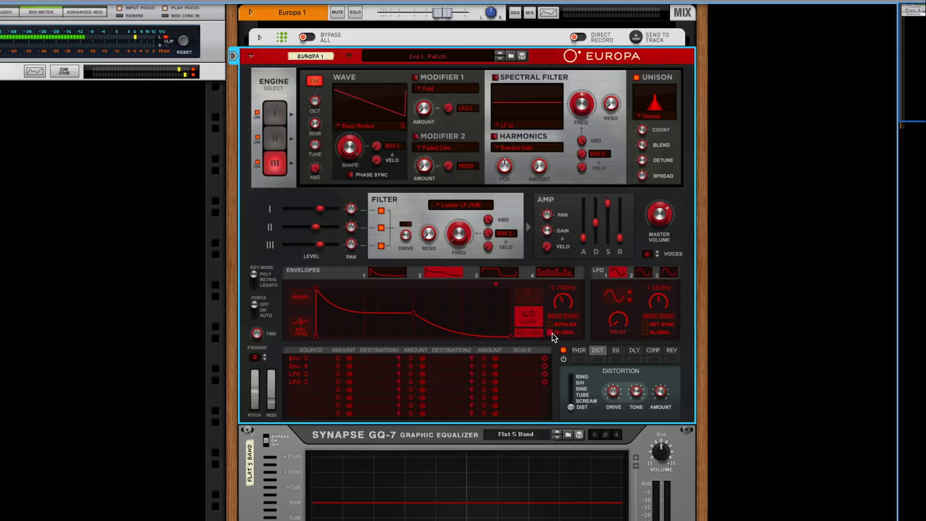
click(557, 317)
drag(562, 302, 567, 302)
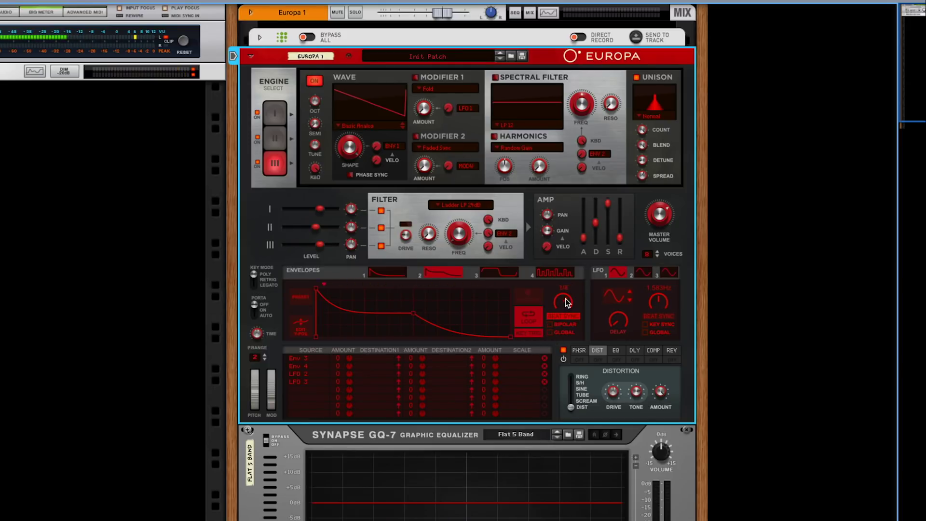
Step: Remove envelope 2's middle point, bow its falling curve outward at a 1/8 rate, and readjust the filter frequency
double_click(413, 312)
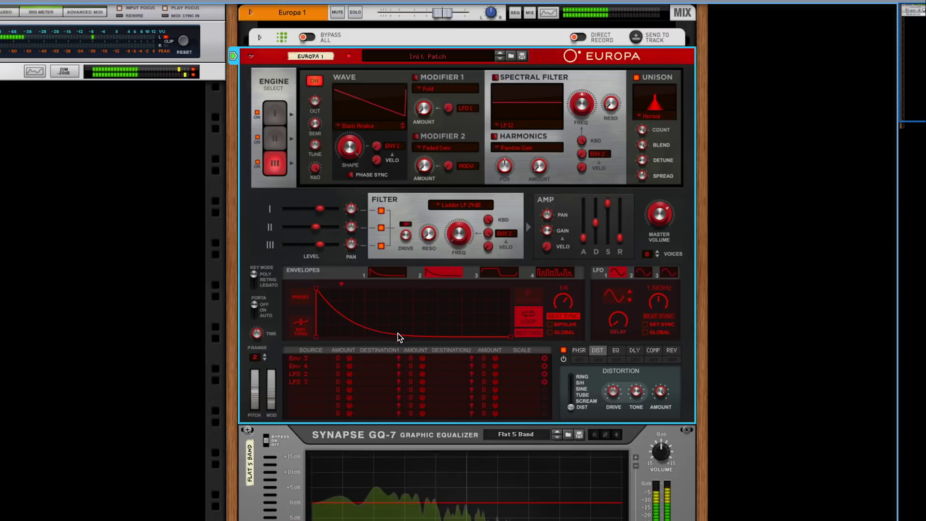
drag(399, 336, 432, 300)
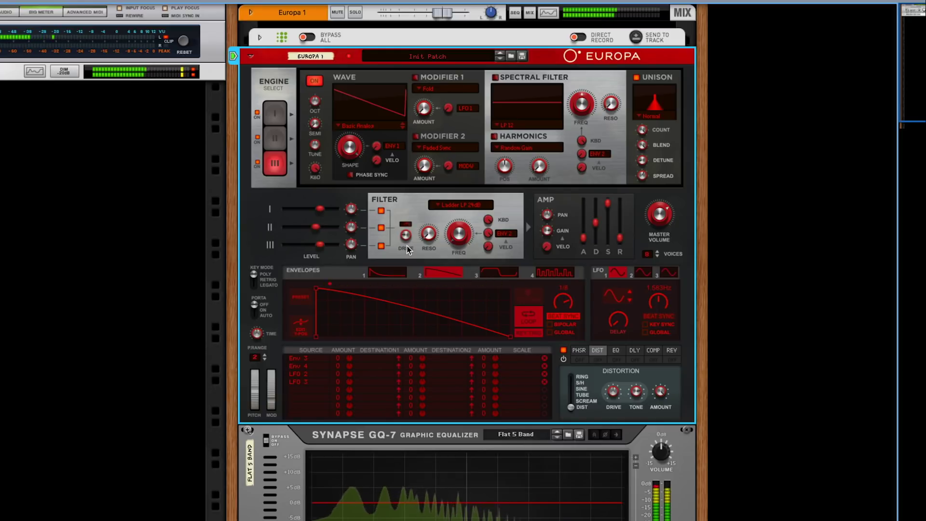
mouse_move(459, 226)
mouse_down()
mouse_move(467, 223)
mouse_move(464, 203)
mouse_move(467, 228)
mouse_up()
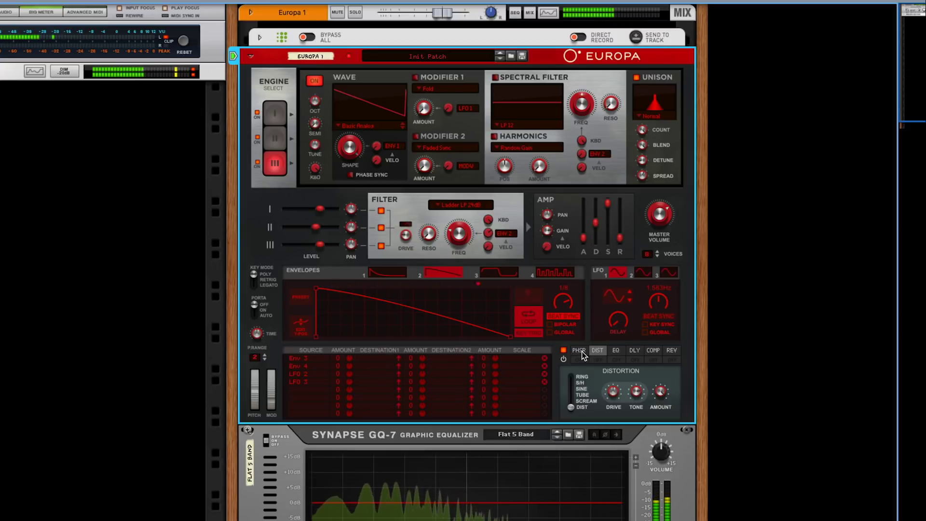
Step: Enable the distortion as Tube with about 26.6 % amount, and turn on the compressor
click(597, 359)
drag(576, 407, 576, 395)
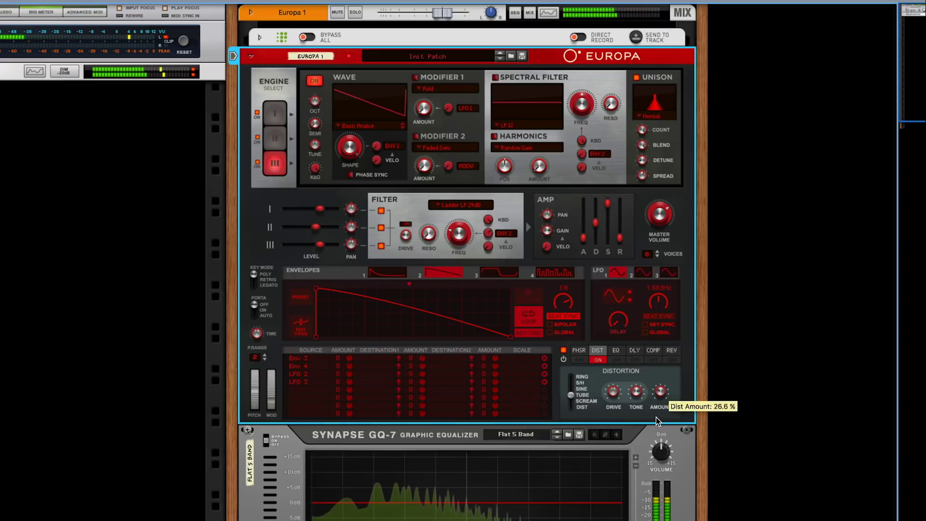
click(654, 357)
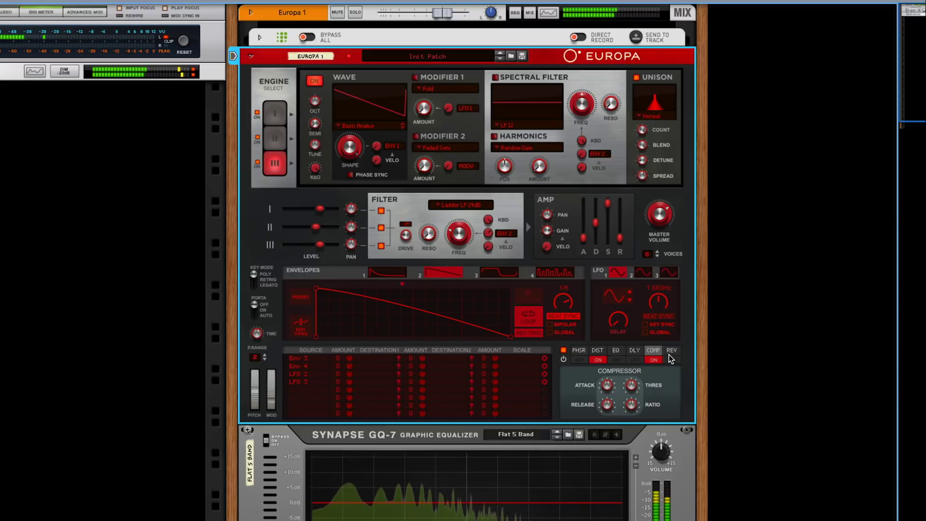
Step: Enable the reverb with about 25.6 % amount, and turn on the delay
click(671, 355)
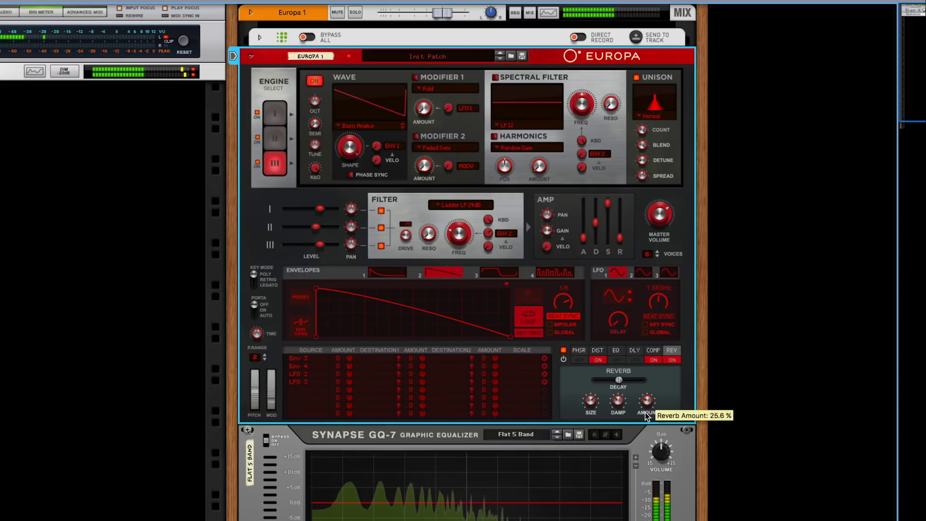
click(636, 359)
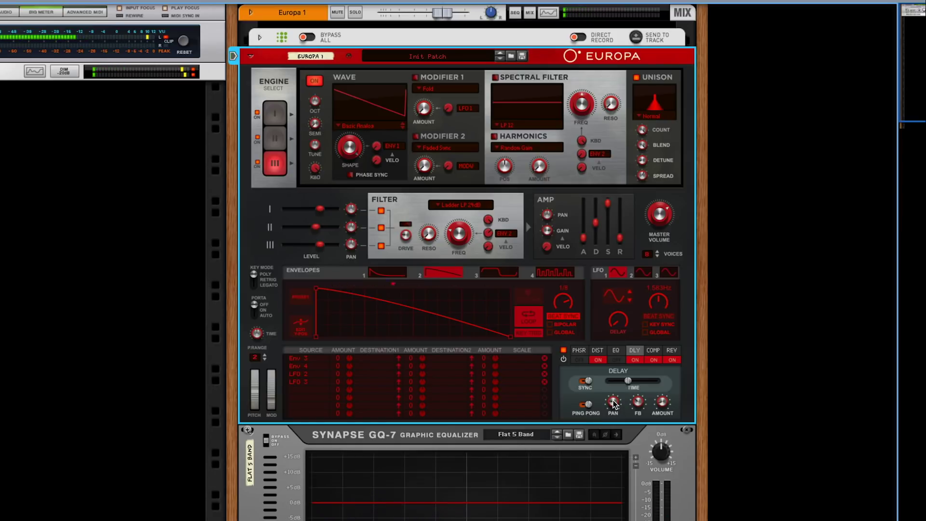
mouse_move(639, 403)
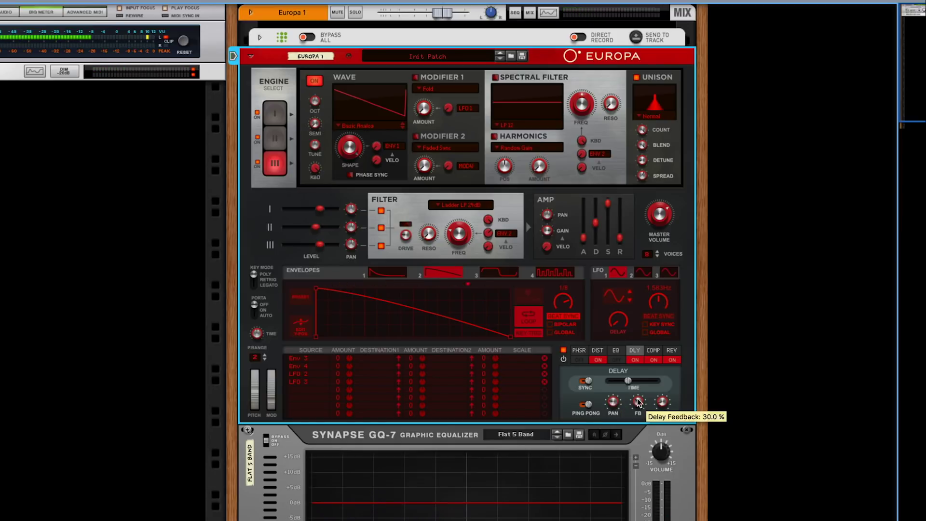
Step: Enable the EQ, cut its gain to about -7.9 dB and lower its frequency to about 74.5 Hz
click(616, 351)
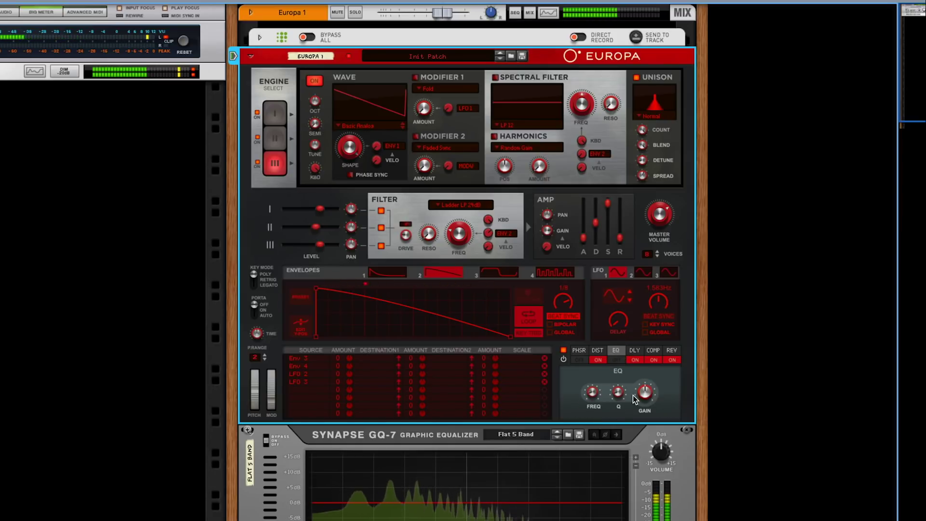
mouse_move(592, 396)
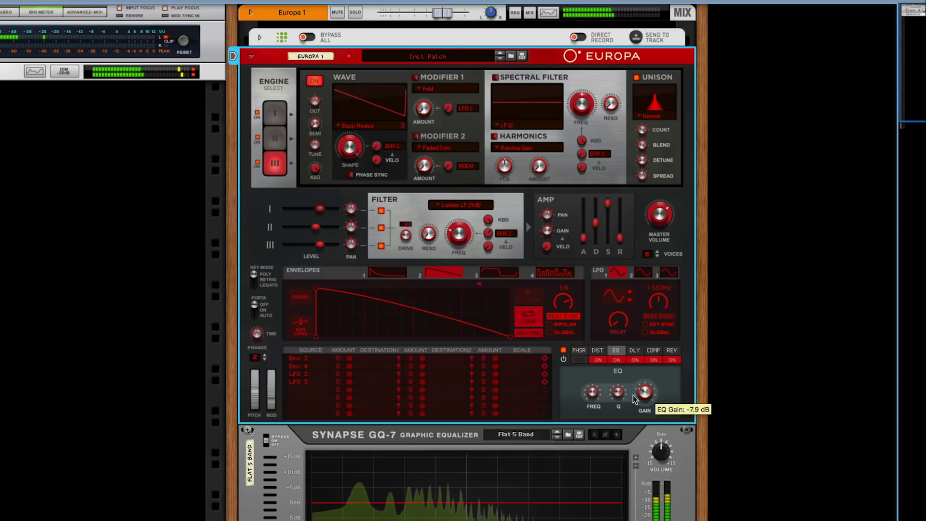
mouse_move(588, 397)
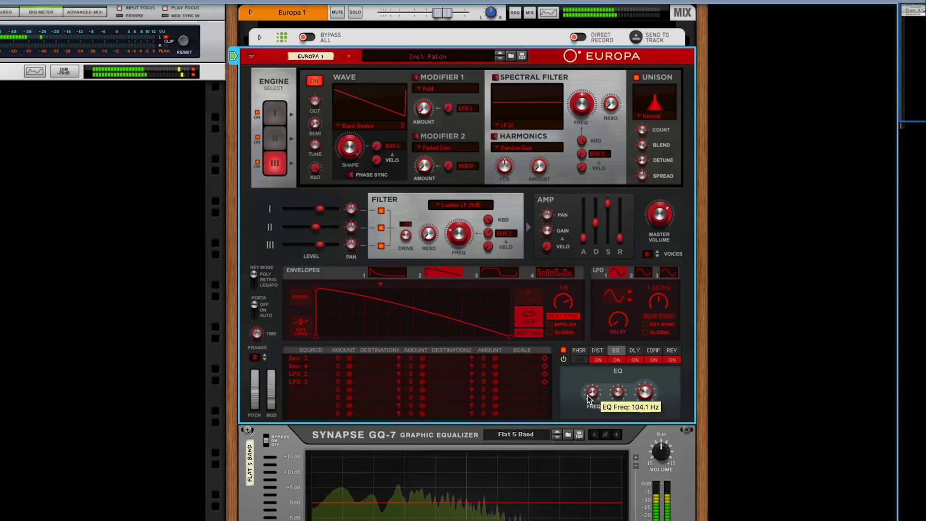
scroll(591, 394, down, 5)
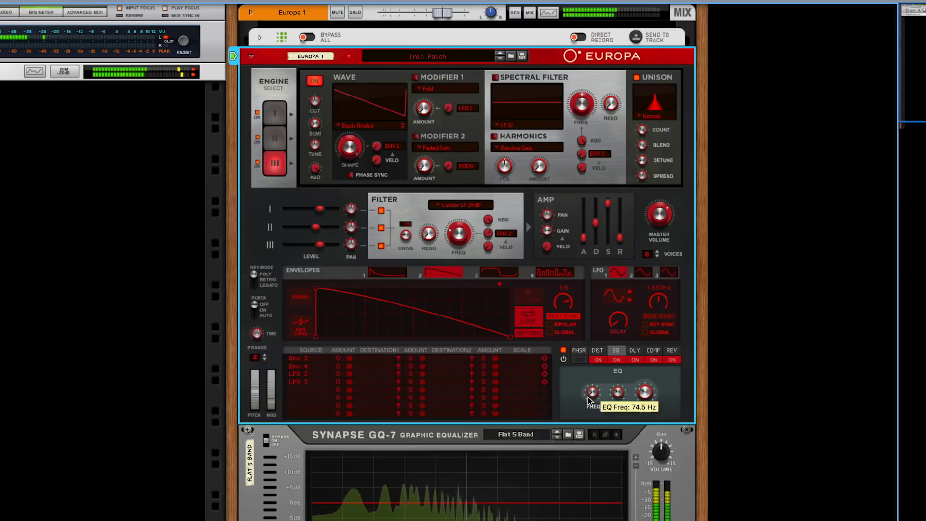
Step: Try the Phaser modulation effect at about 30.3 % amount, and switch it off again
click(580, 360)
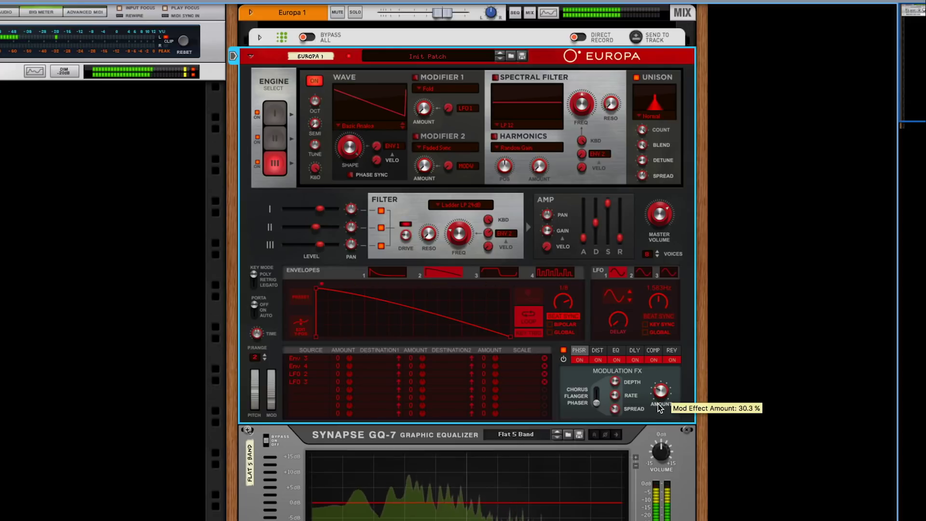
click(582, 360)
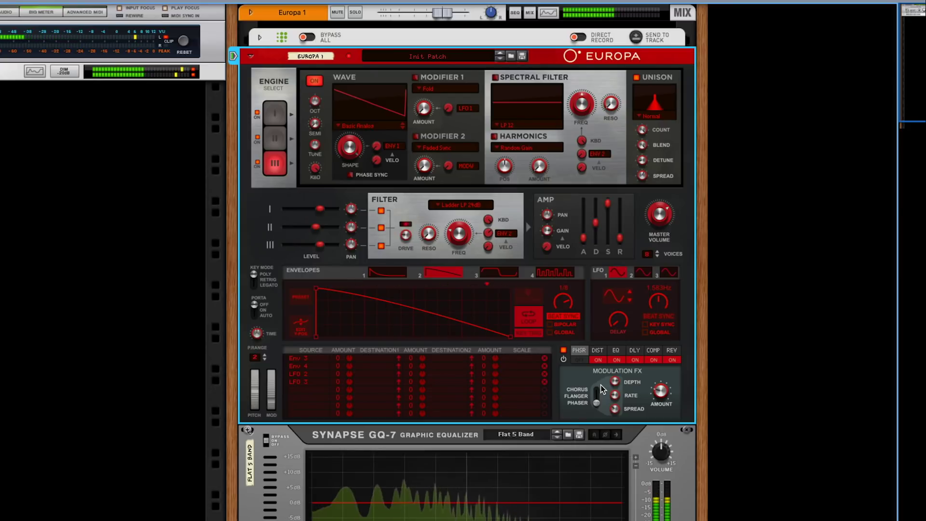
Step: Select engine 1 for editing, switch off engines 2 and 3, and take the engines out of the filter
click(274, 138)
click(276, 111)
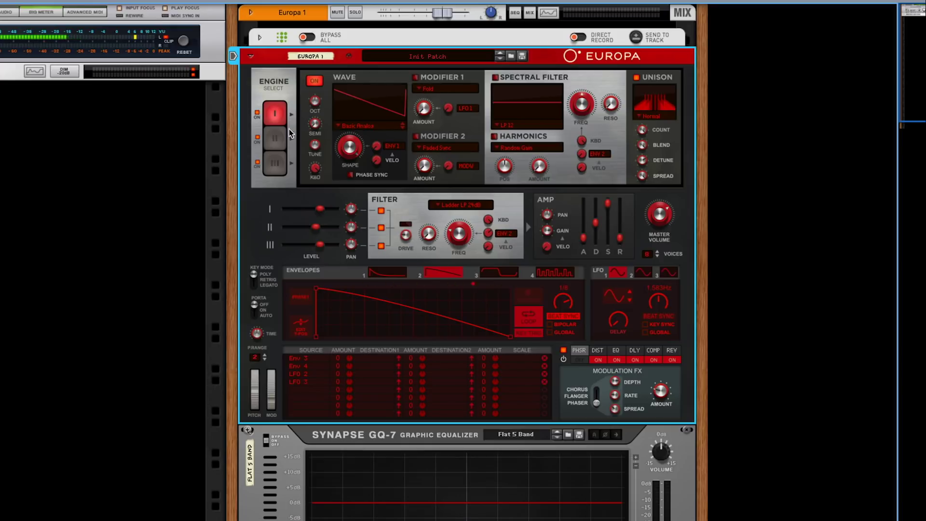
click(258, 137)
Step: Browse the Modifier 1 types on engine 1 and choose Faded Sync
click(427, 87)
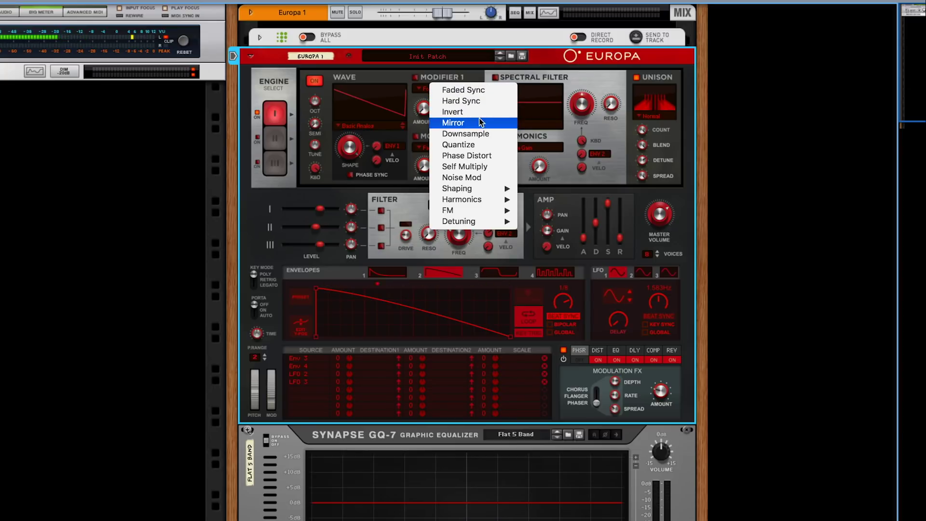
mouse_move(490, 192)
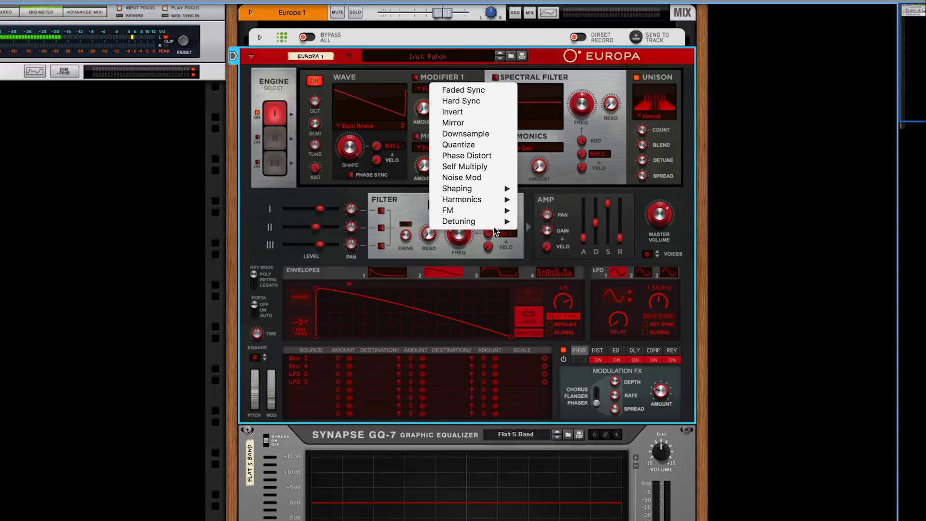
click(480, 91)
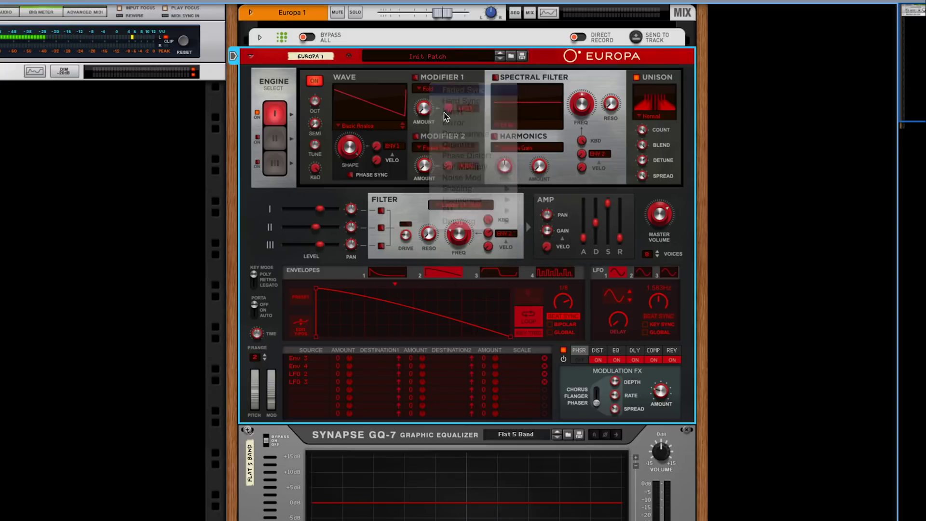
Step: Switch on Modifier 1 with Faded Sync on engine 1 and set its amount to about 10.9 %
click(418, 77)
mouse_move(424, 121)
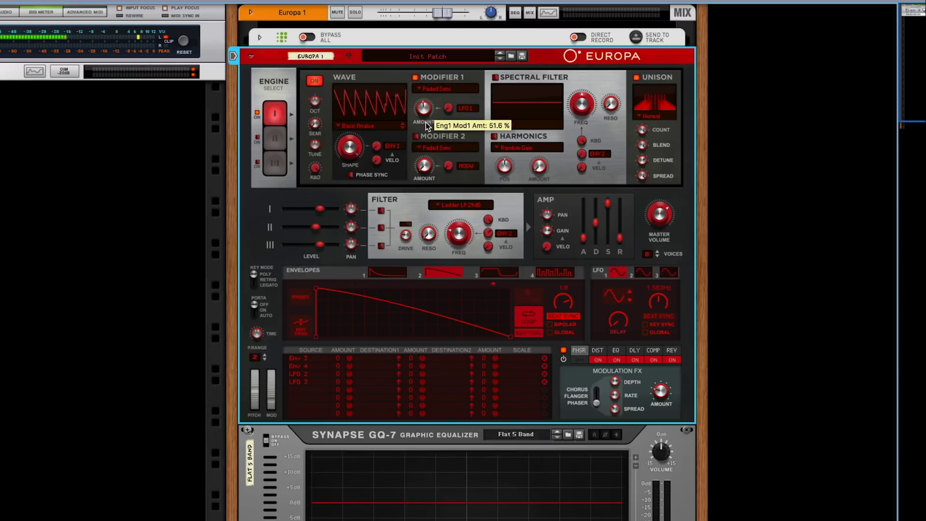
mouse_move(425, 129)
mouse_down()
mouse_move(425, 140)
mouse_move(429, 112)
mouse_up()
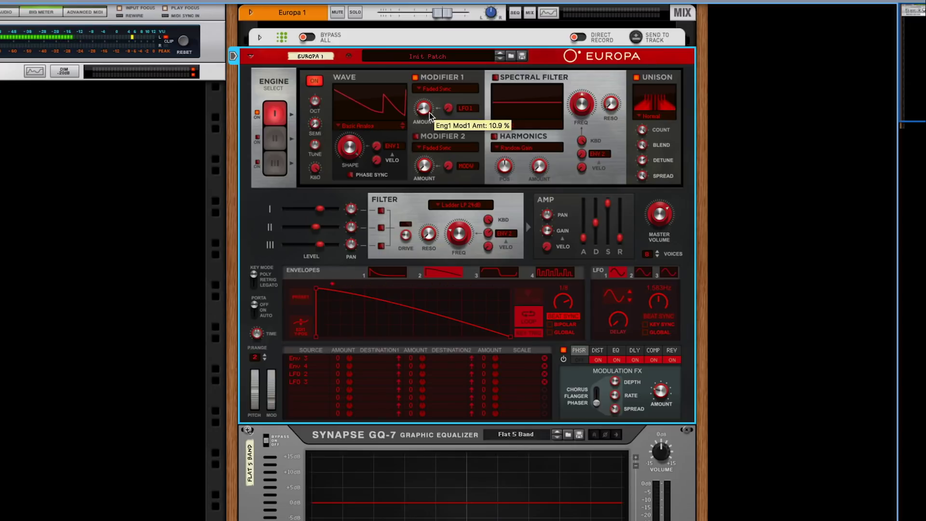
click(425, 88)
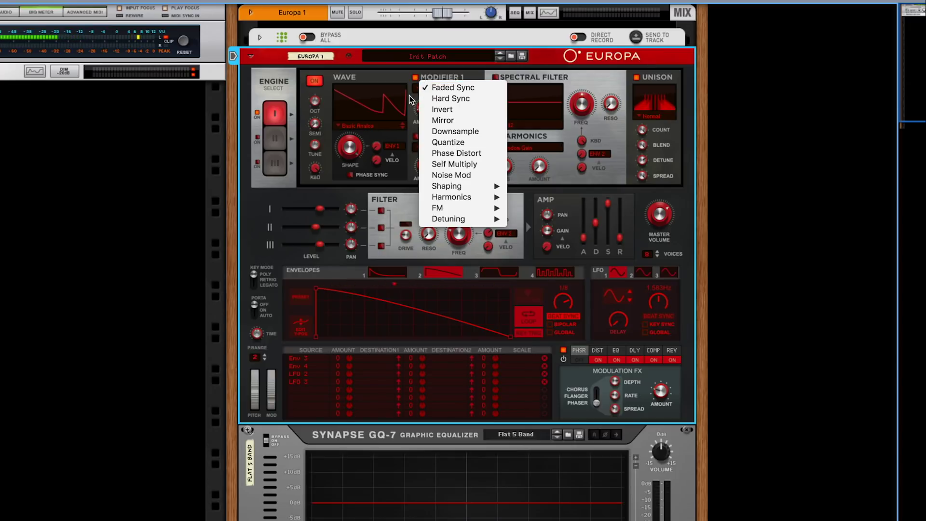
click(413, 94)
Step: Enable Modifier 2, try its Mirror type, and choose Quantize at about 35.9 % amount
click(424, 148)
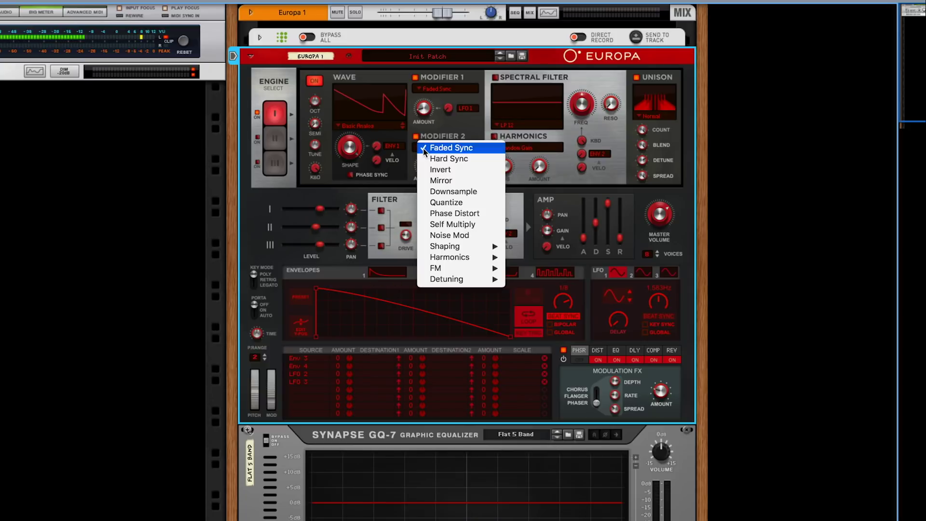
click(421, 131)
click(424, 147)
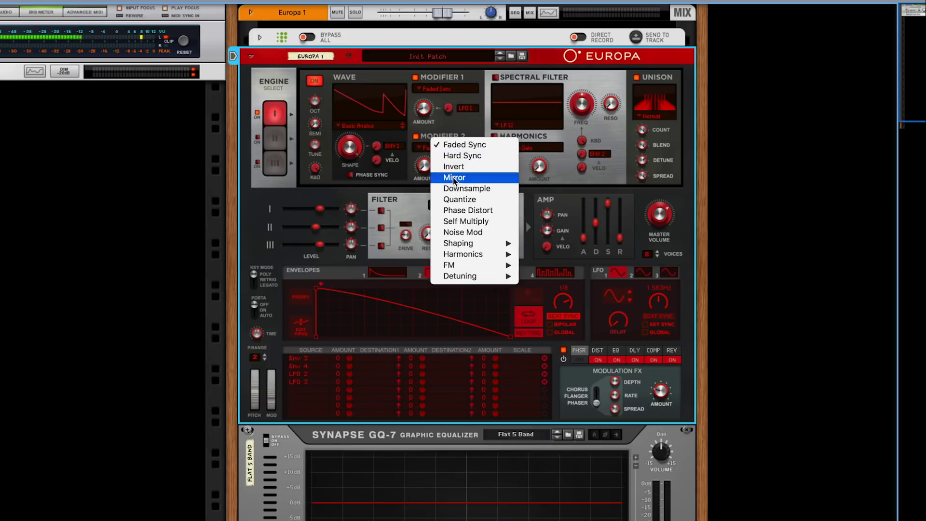
click(434, 180)
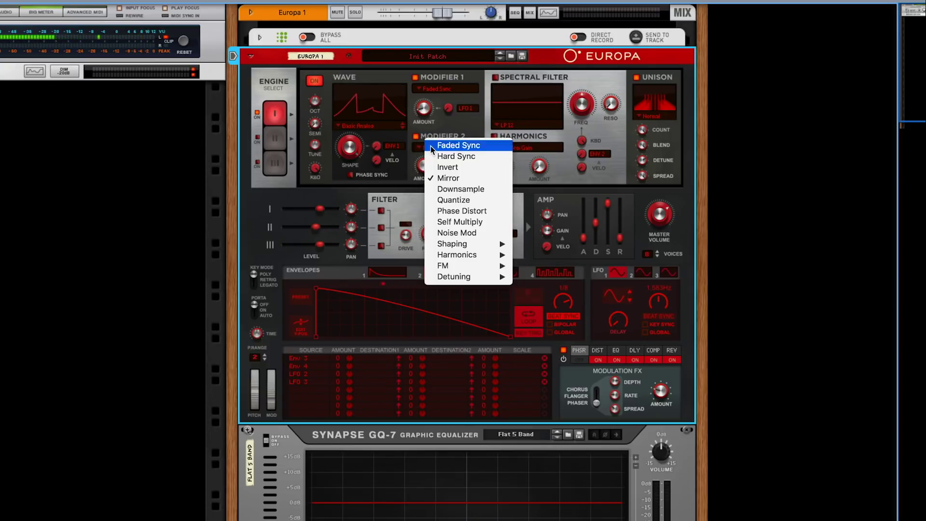
click(430, 147)
click(458, 200)
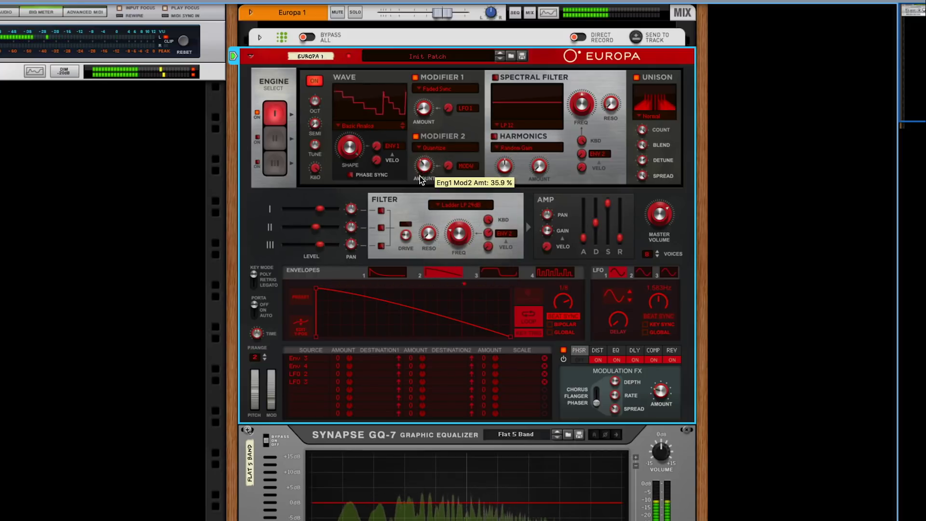
Step: Browse the Harmonics types for Modifier 1 and choose 16 Harmonics
click(429, 147)
mouse_move(481, 189)
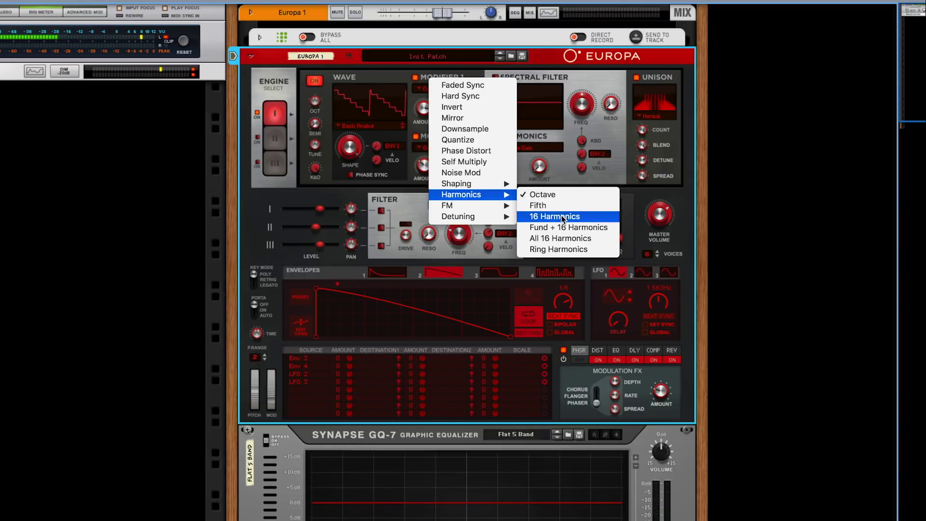
click(416, 114)
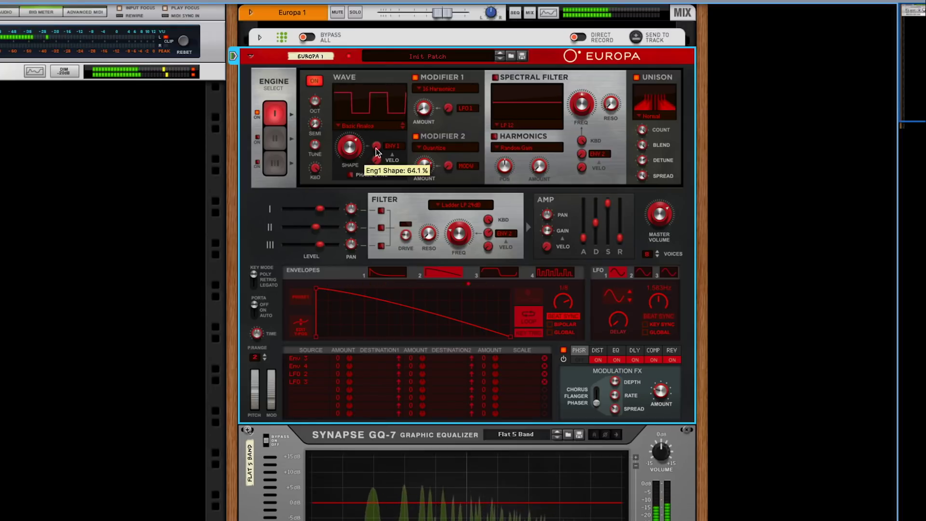
Step: Try the Game wave on engine 1 with Modifier 1 switched off, varying the wave's shape
click(377, 126)
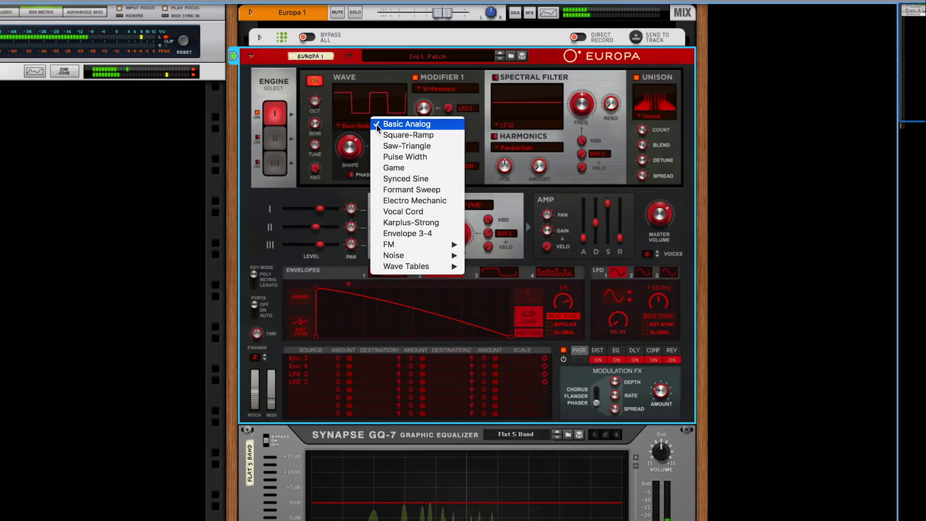
click(421, 167)
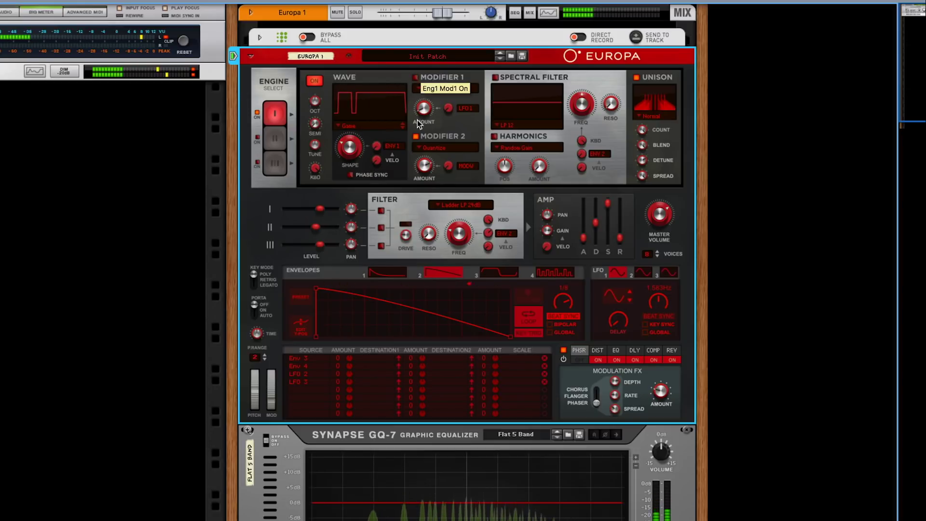
drag(351, 136, 368, 111)
Step: Set engine 1's wave to Synced Sine, vary its shape and enable Phase Sync
click(366, 124)
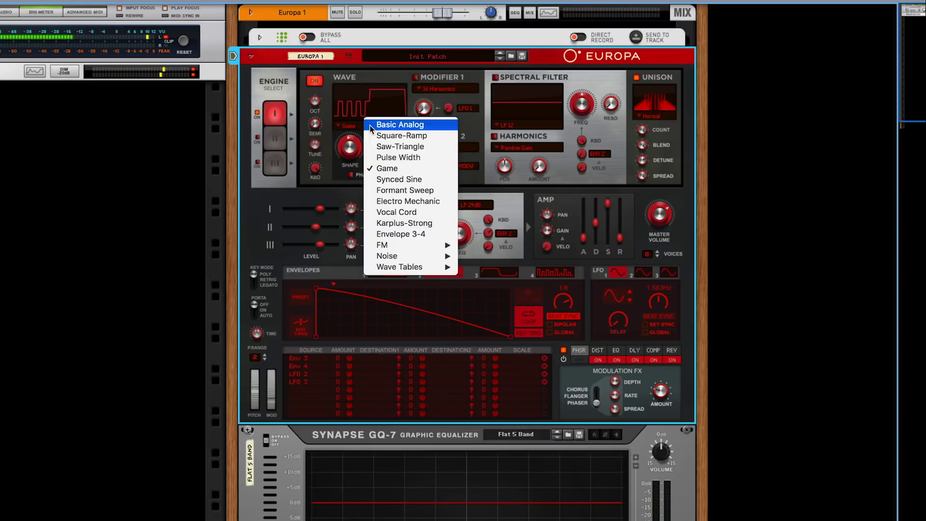
click(395, 178)
drag(345, 136, 386, 131)
click(353, 175)
Step: Review the wave shape's modulation sources and try its envelope and velocity modulation amounts
click(396, 148)
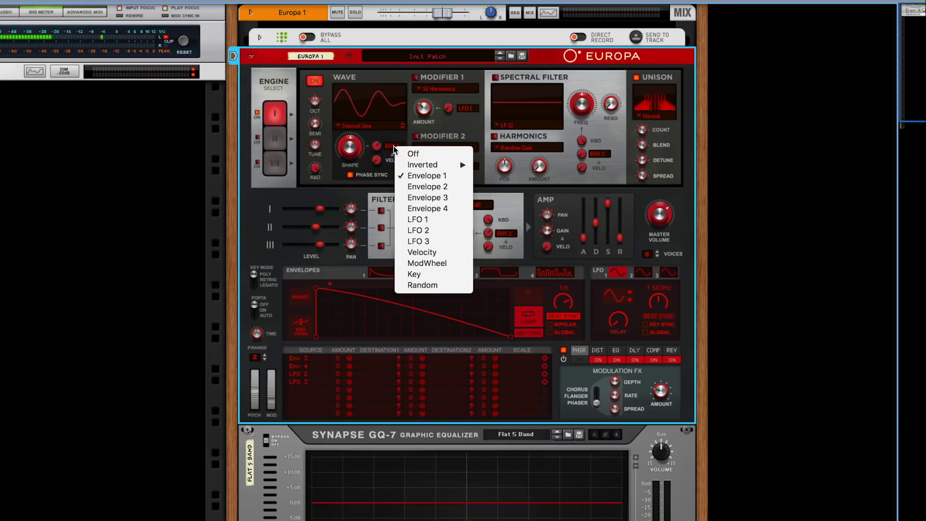
click(381, 147)
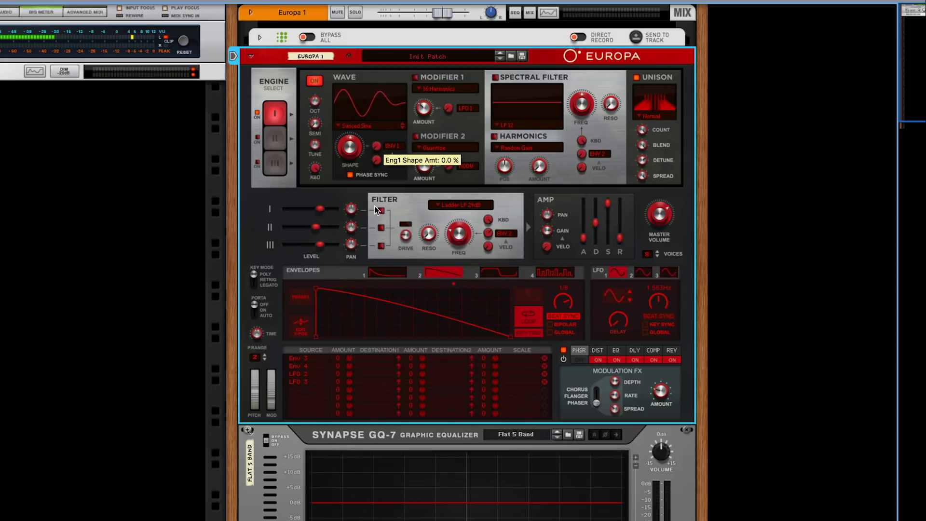
drag(377, 162, 382, 140)
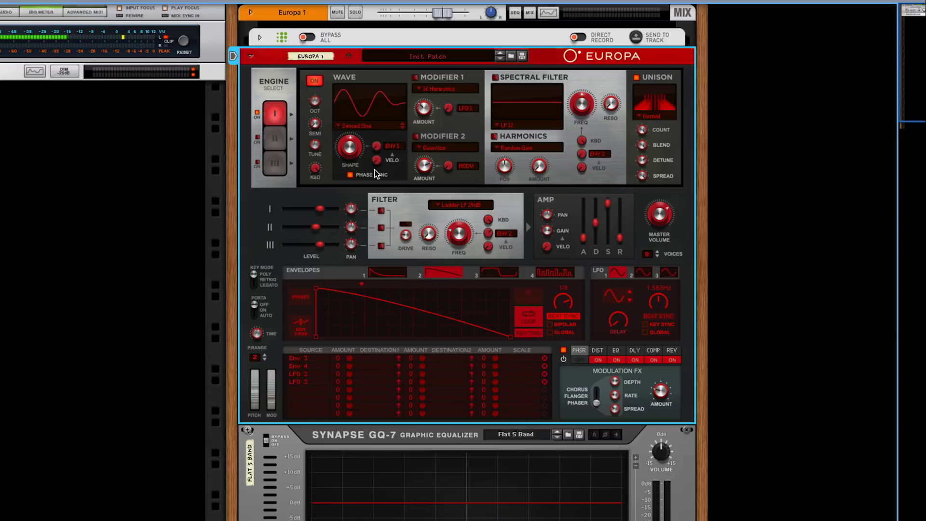
drag(378, 156, 375, 230)
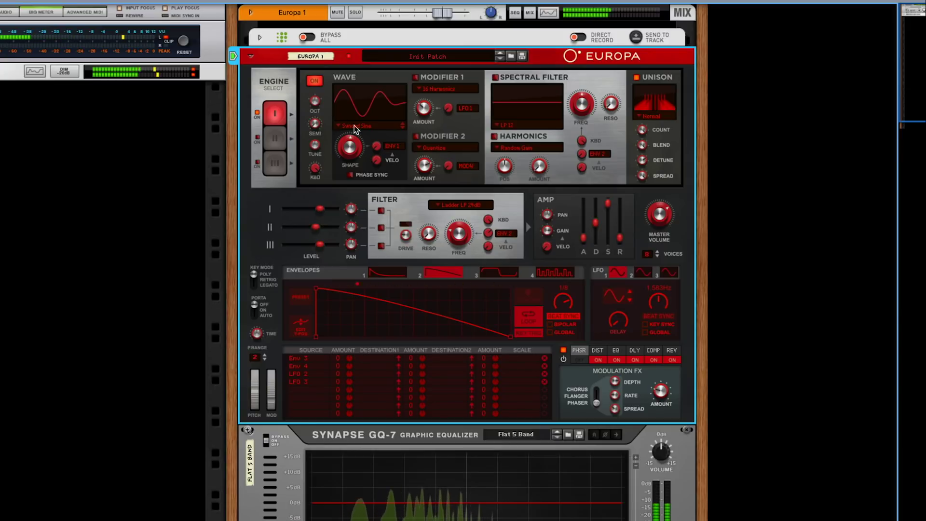
Step: Enable engine 1's Spectral Filter, try the HP 24 type and set it to LP 24
click(496, 77)
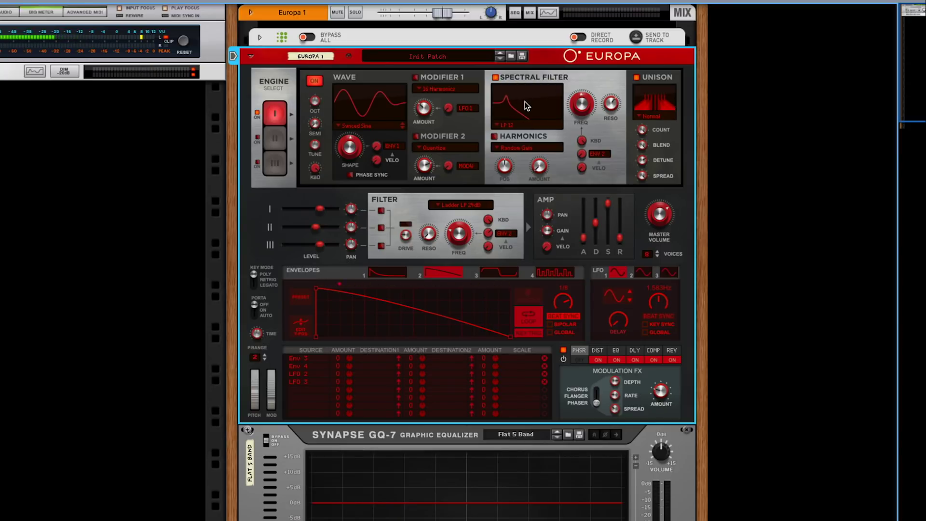
click(520, 150)
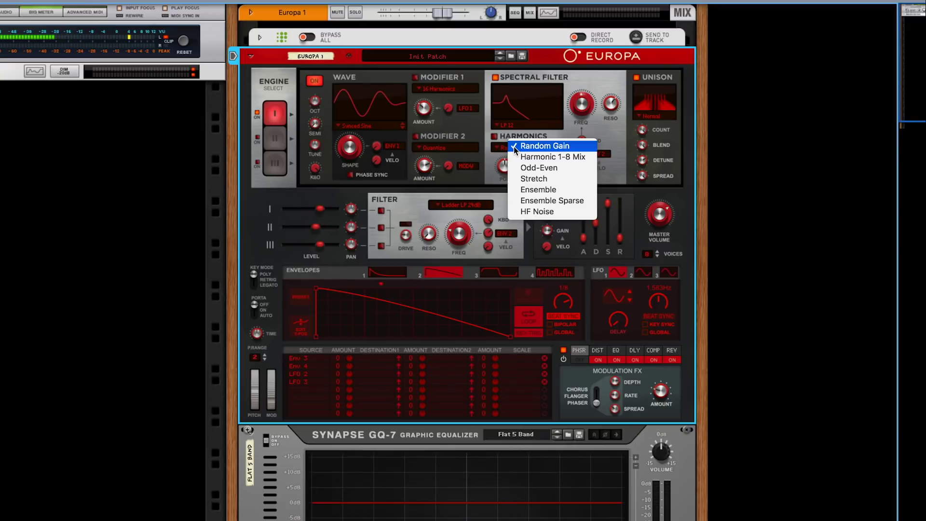
click(514, 146)
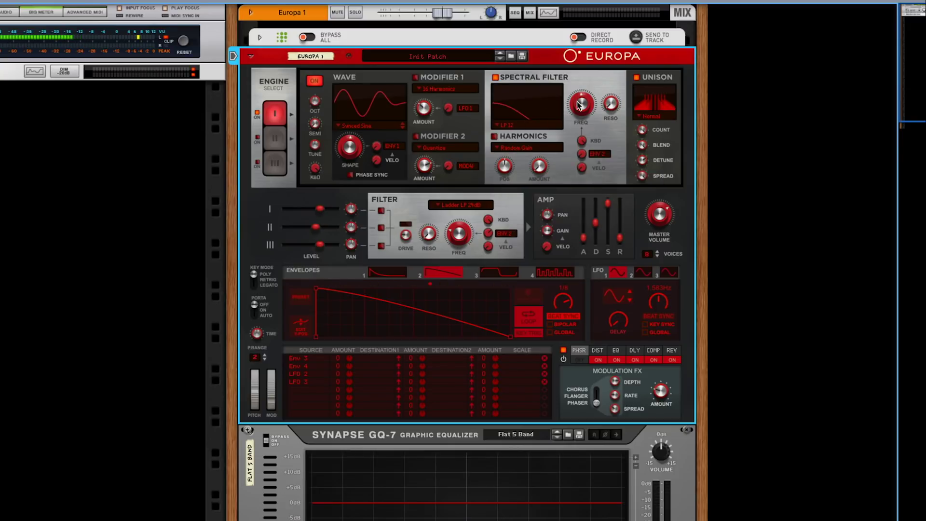
click(514, 123)
click(537, 143)
click(506, 124)
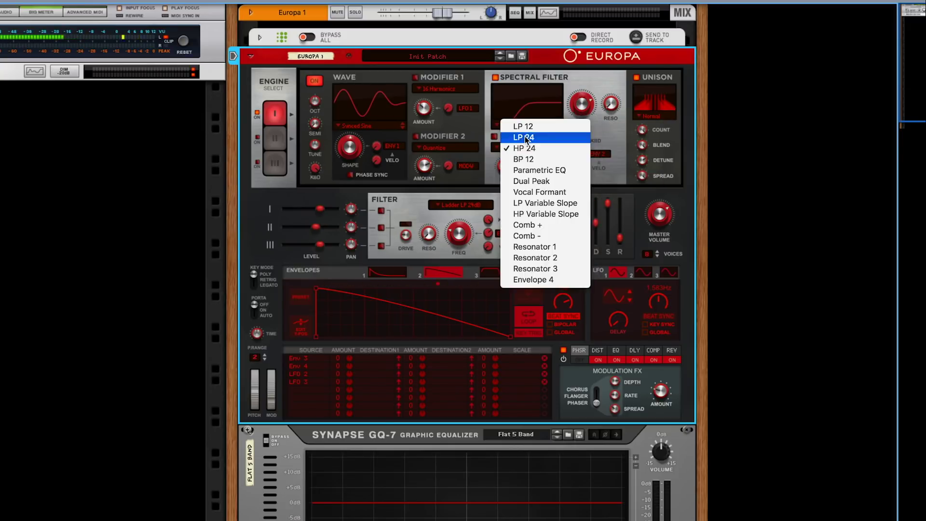
click(525, 137)
Step: Enable Harmonics with Random Gain, raise its amount and set its position to about 35.9 %
click(494, 137)
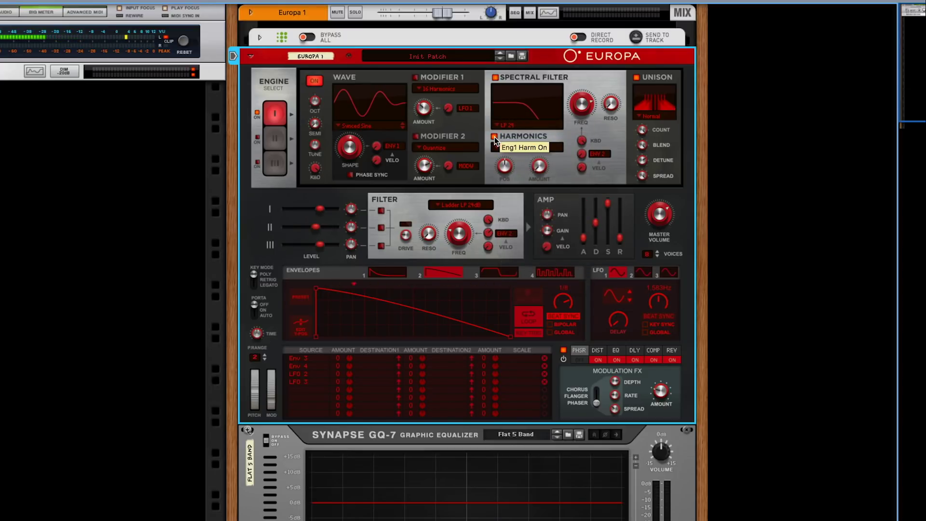
drag(539, 164, 555, 121)
drag(505, 167, 521, 154)
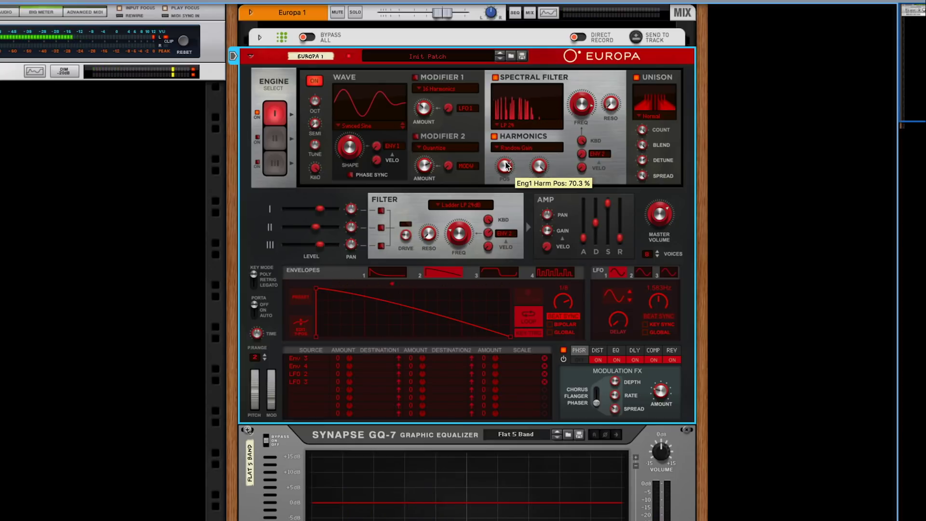
drag(506, 166, 505, 174)
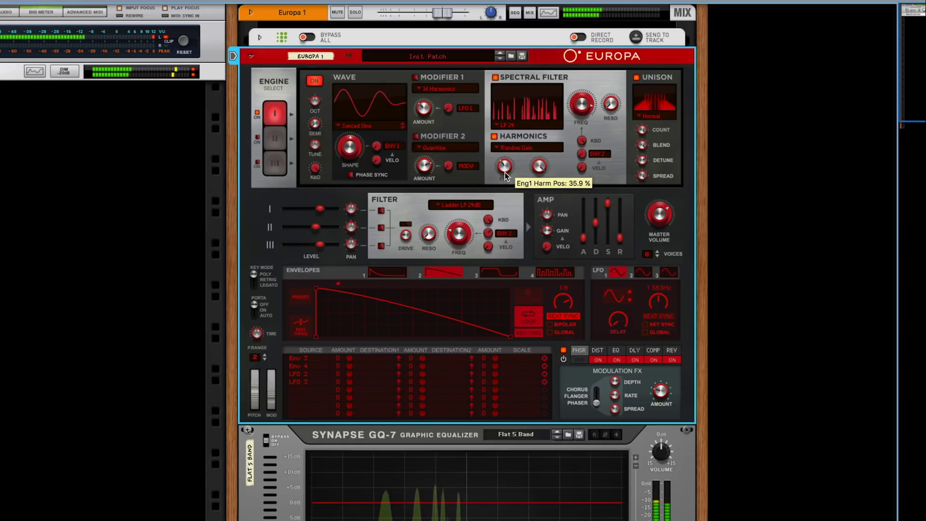
Step: Examine the available Spectral Filter and Harmonics types, keeping LP 24 and Random Gain
click(519, 124)
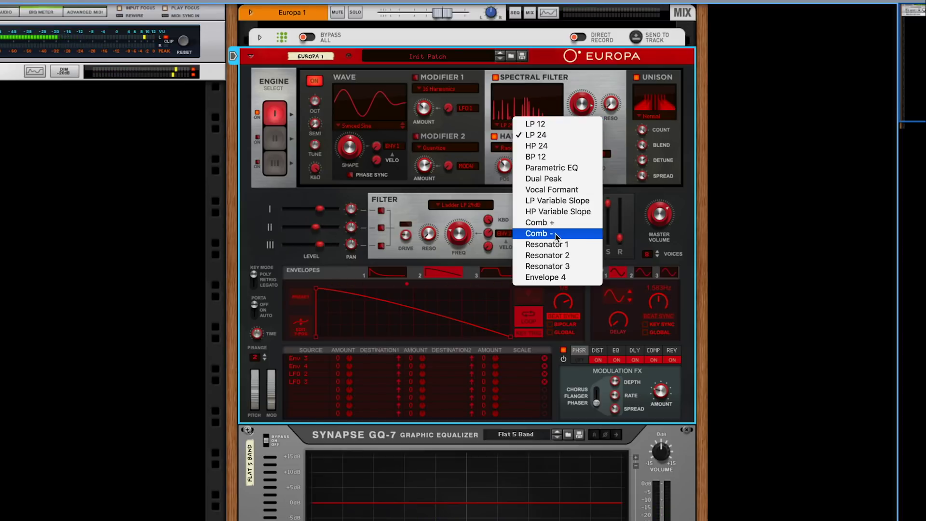
click(566, 123)
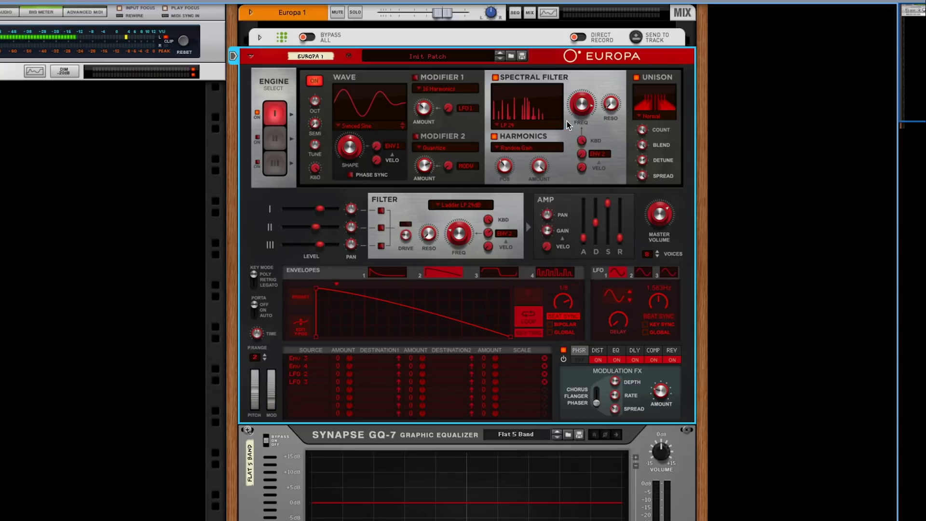
click(521, 119)
click(533, 131)
click(536, 147)
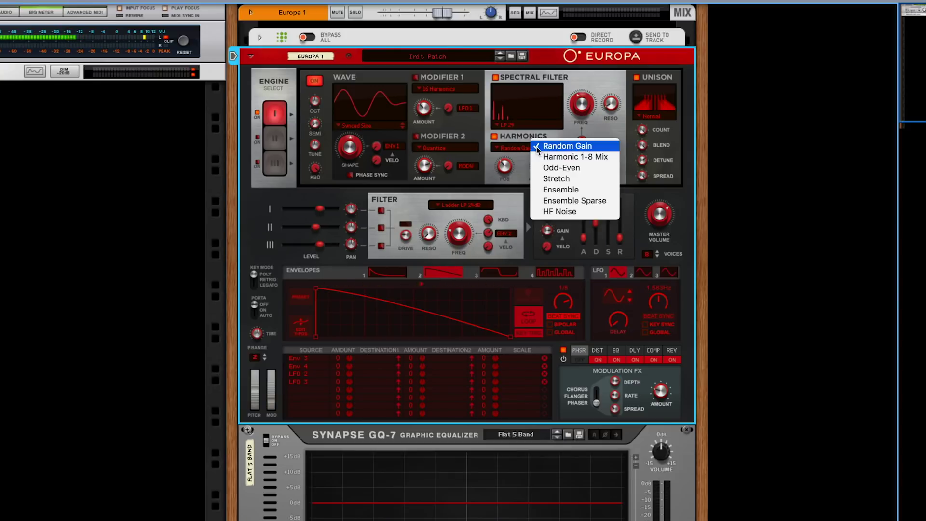
click(571, 146)
click(525, 125)
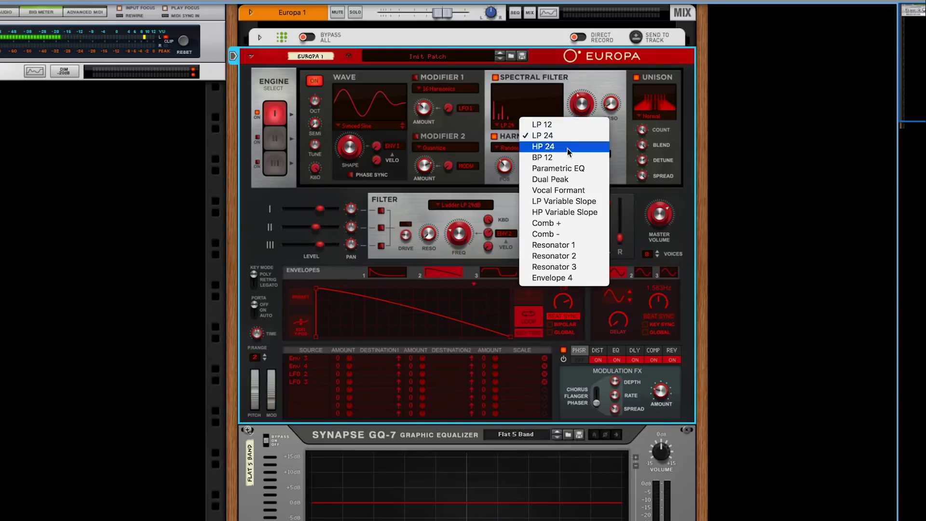
click(509, 167)
Step: Vary the Harmonics position and amount, trying the amount at about 34.4 % and 81.3 %
drag(510, 167, 530, 166)
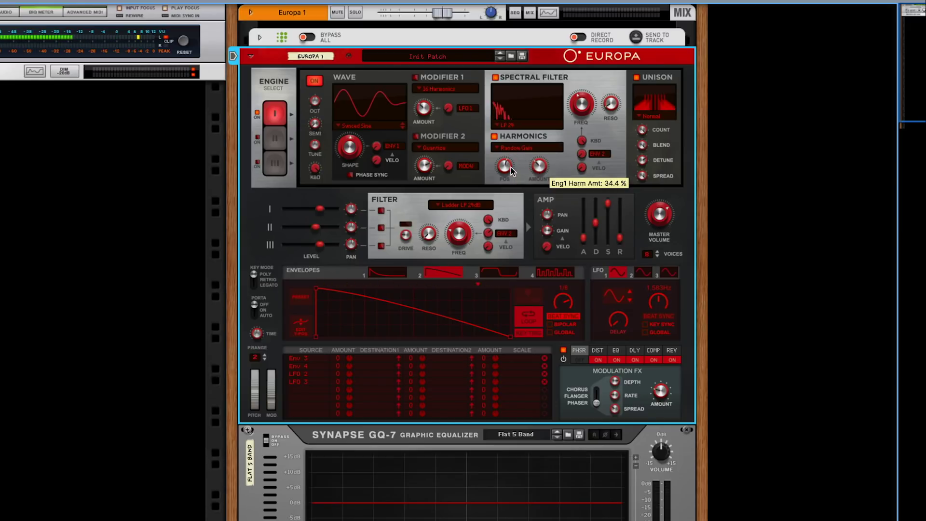
drag(539, 166, 550, 147)
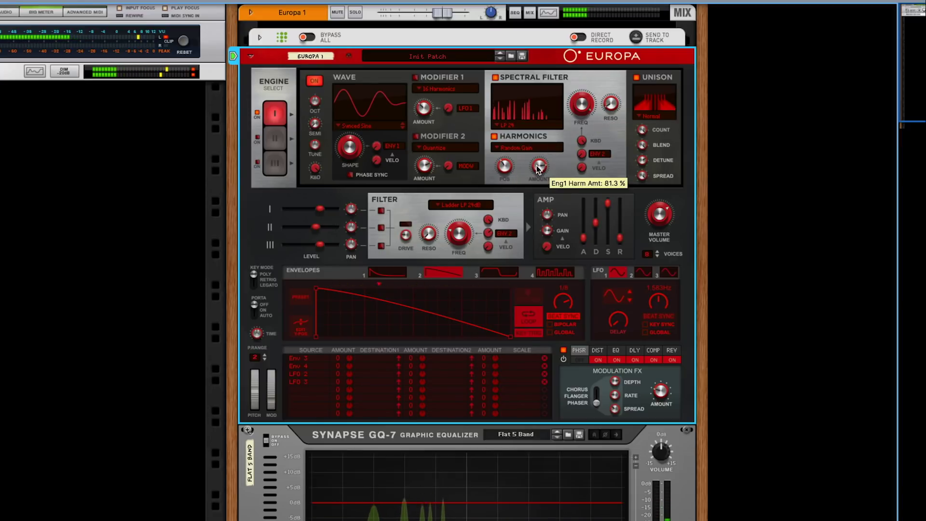
drag(539, 167, 506, 187)
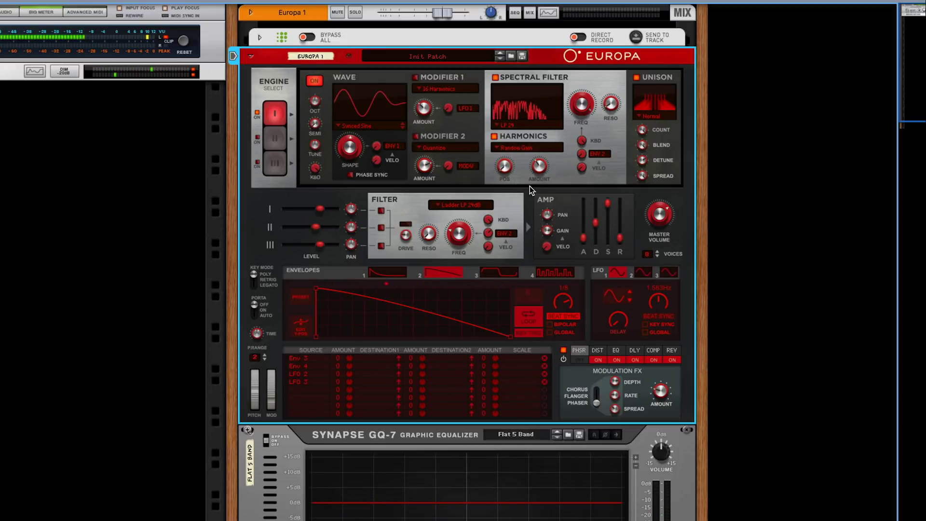